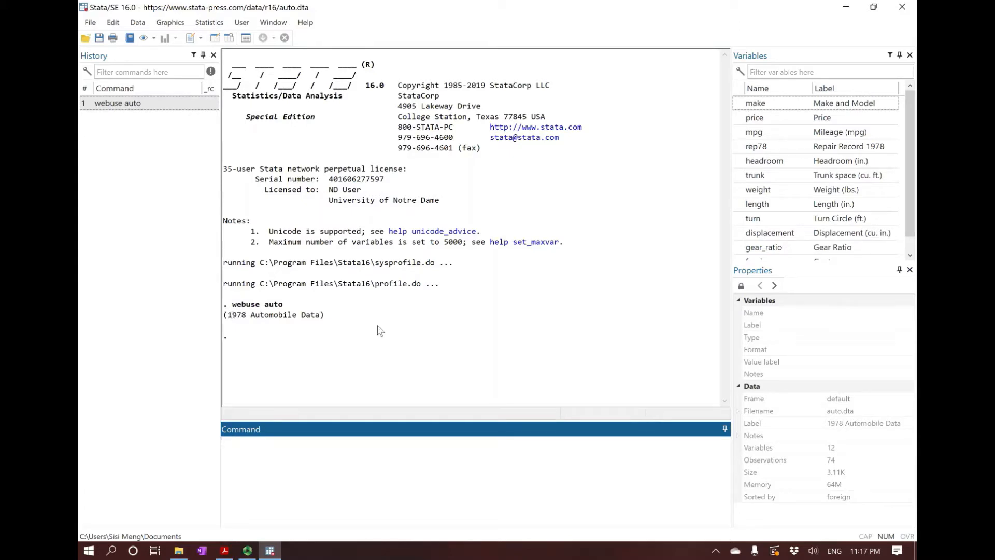
- Open the dataset in the Data Editor and examine the make column and the numeric columns from price to gear_ratio
left_click(215, 38)
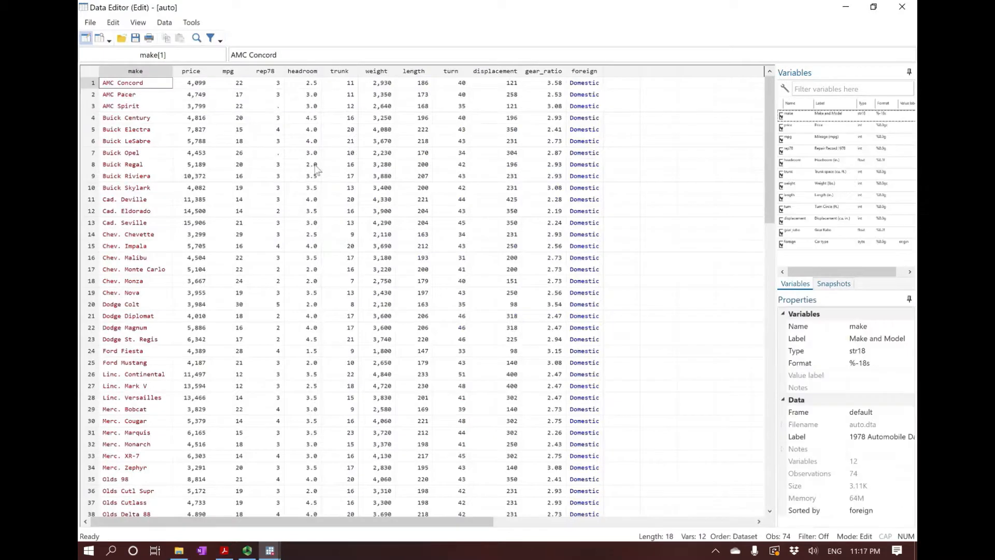
left_click(197, 72)
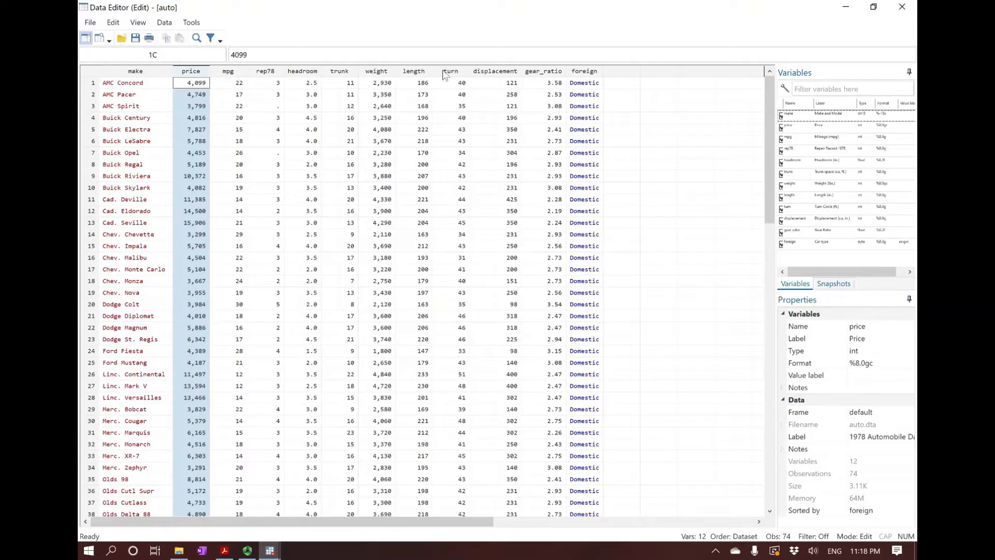
left_click(548, 71)
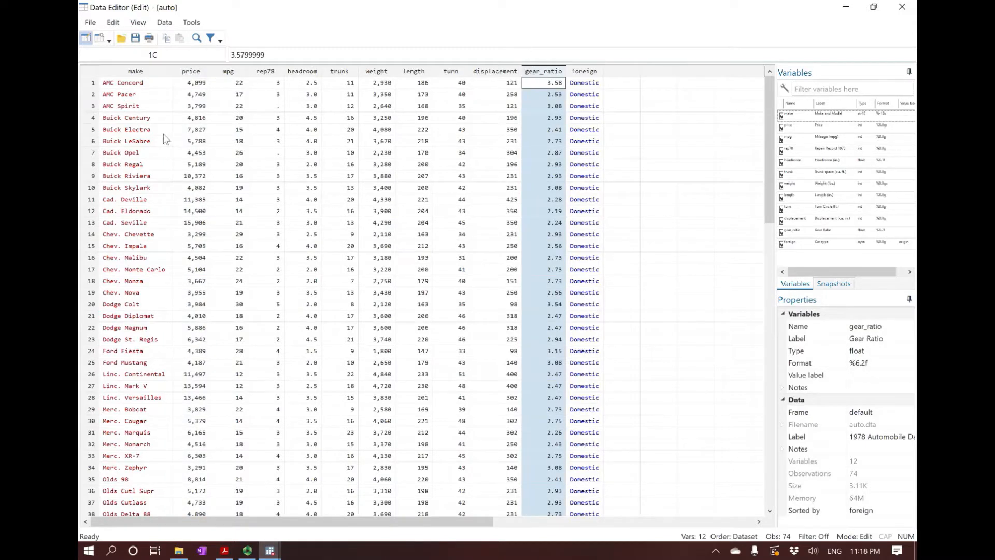
left_click(141, 73)
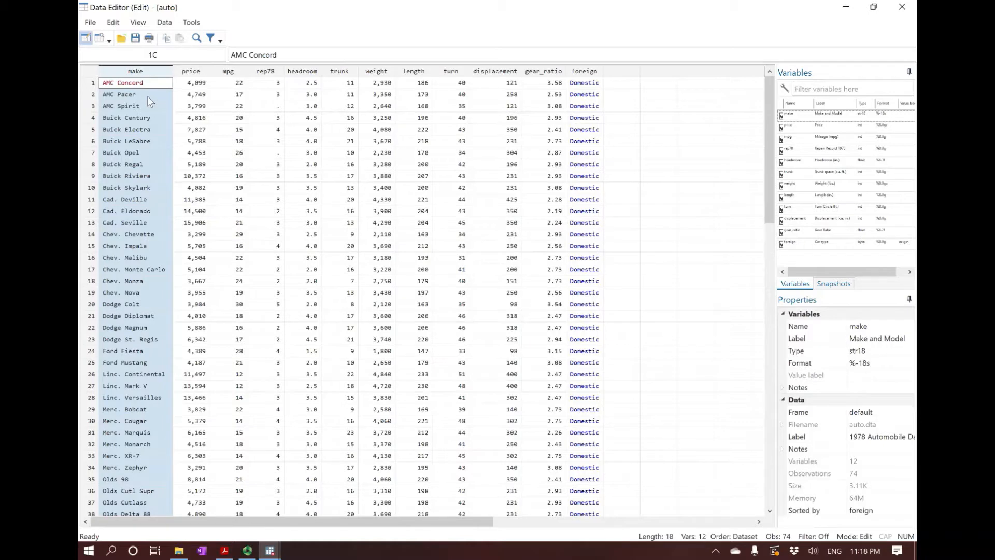
left_click(131, 122)
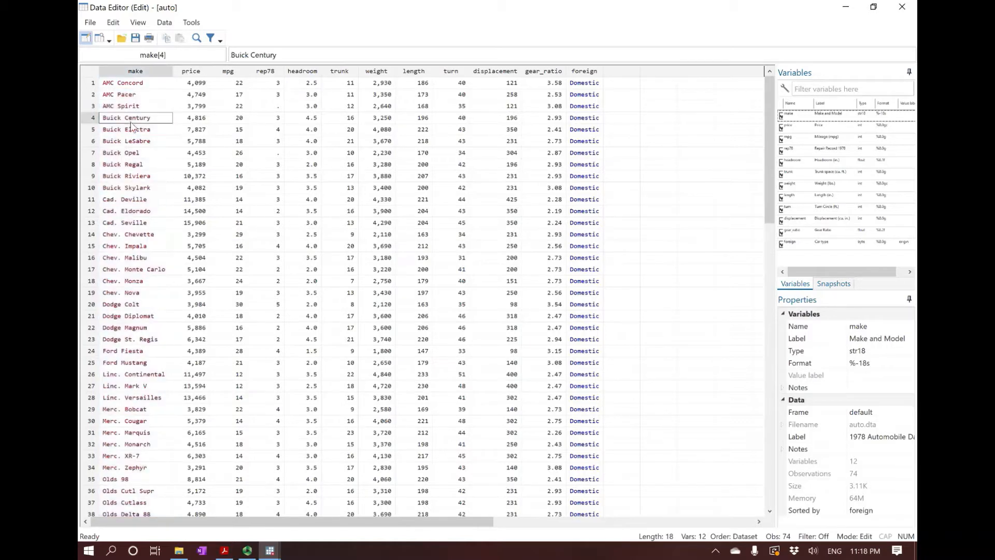
left_click(136, 257)
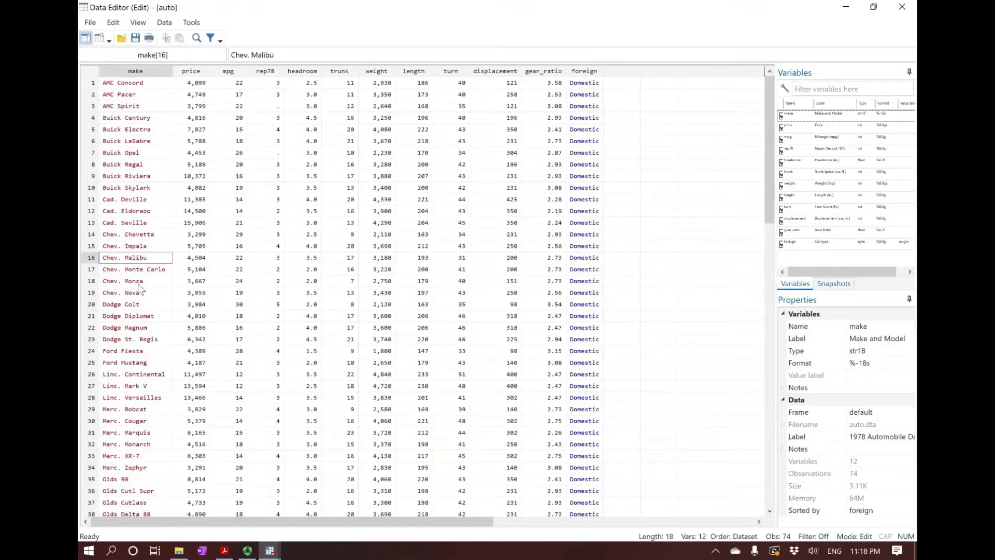
left_click(141, 306)
left_click(144, 318)
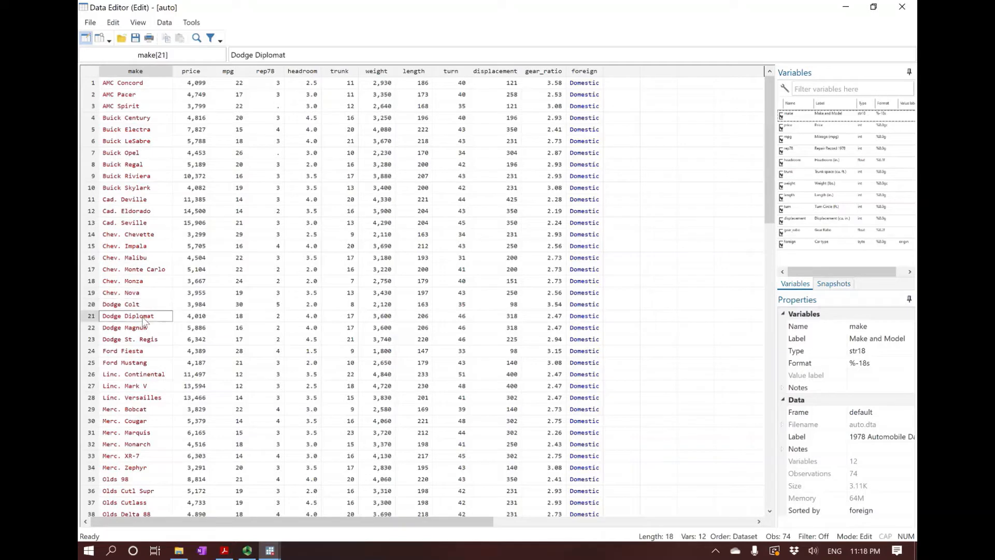
left_click(143, 71)
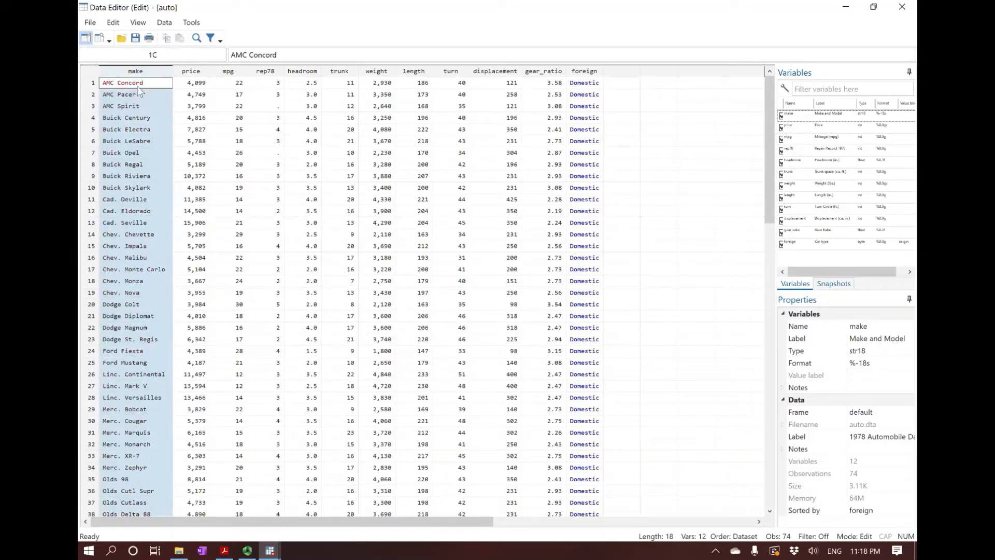
- Examine the foreign column and how its entries differ from the numeric displacement data
left_click(585, 72)
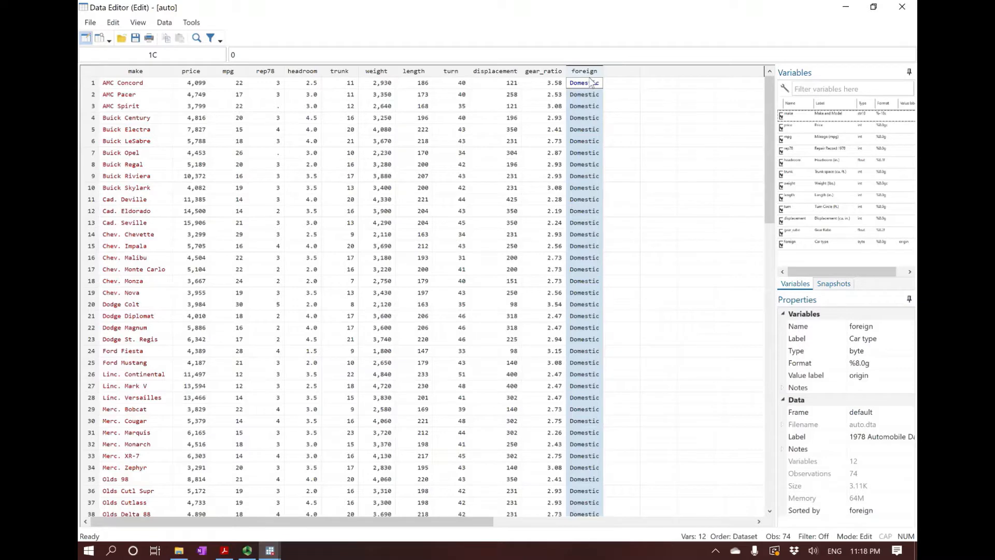
mouse_move(770, 136)
left_mouse_down()
mouse_move(762, 298)
mouse_move(759, 127)
left_mouse_up()
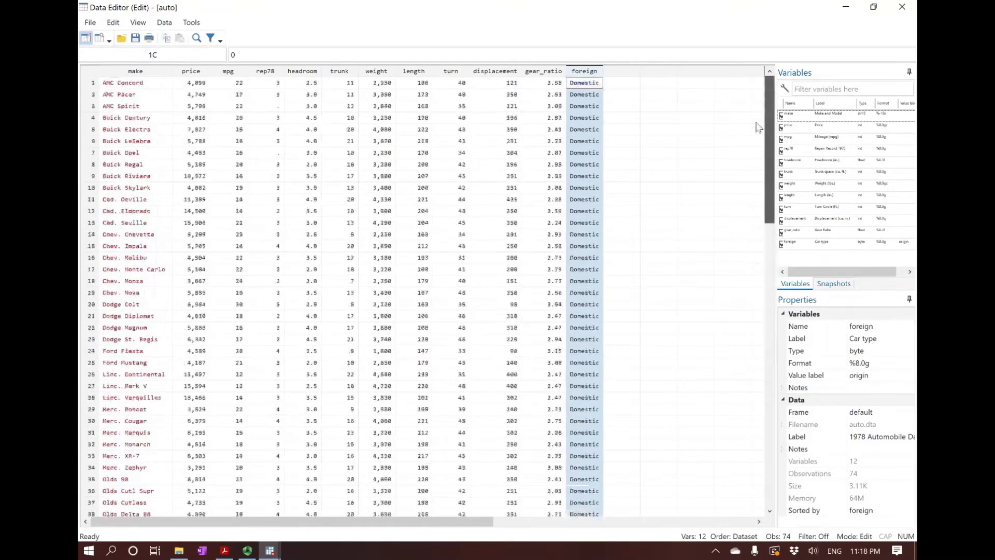
left_click(512, 201)
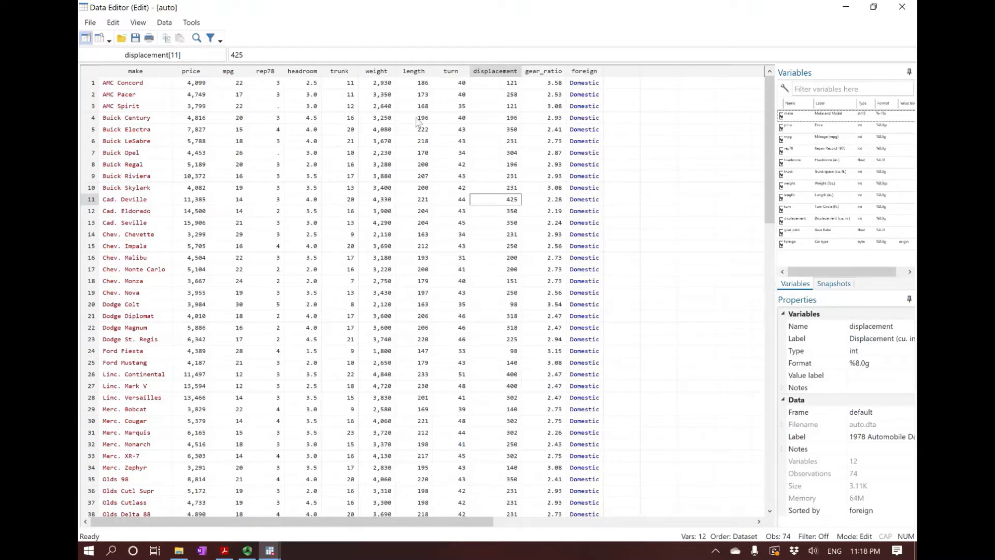
left_click(589, 73)
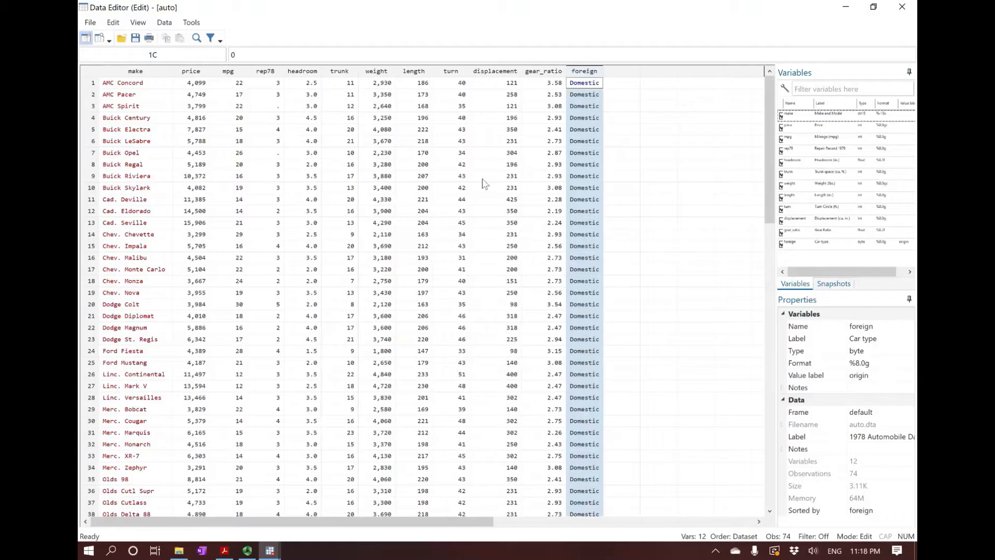
- Close the Data Editor and produce summary statistics for all variables with the sum command
left_click(903, 7)
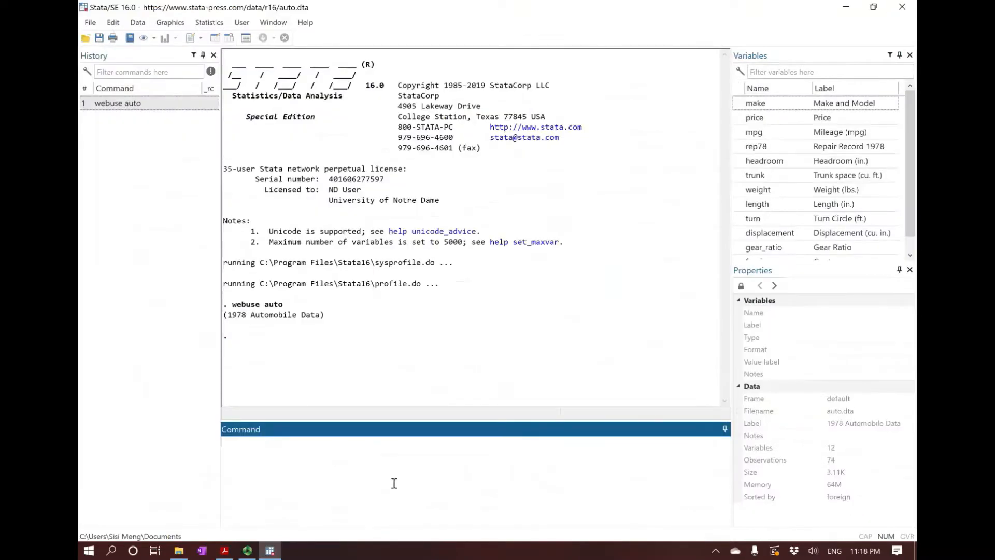
type("sum")
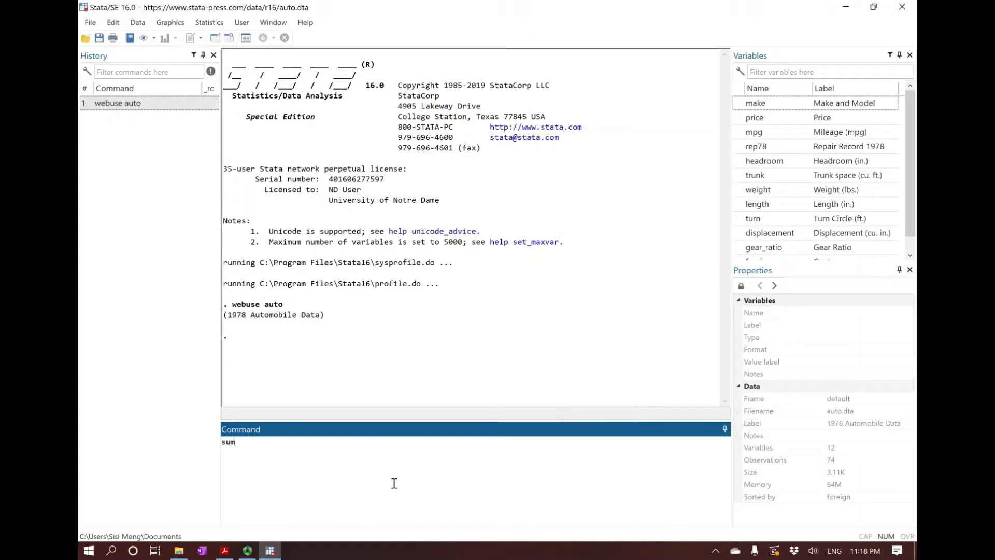
key("Return")
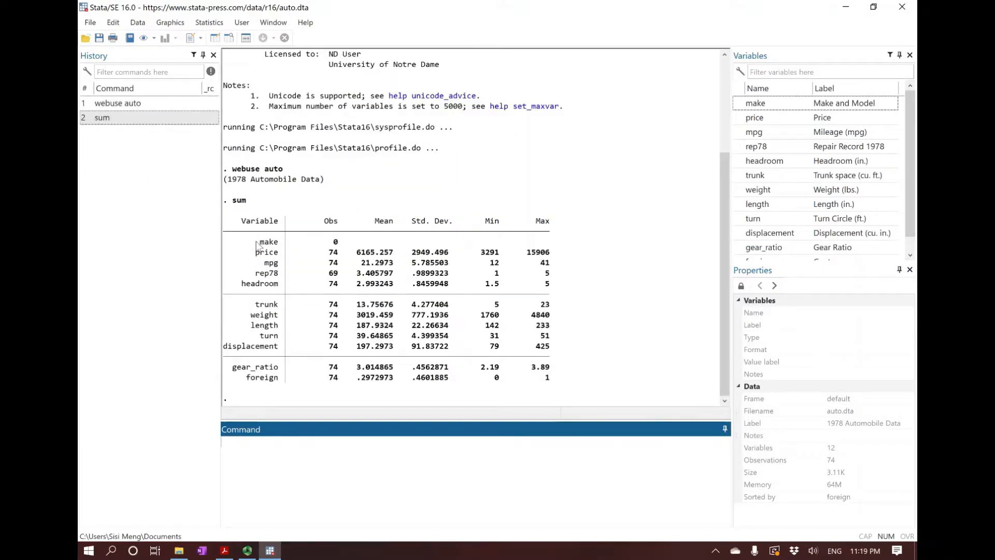
- Examine the make and foreign rows of the summary table and recheck the dataset in the Data Editor
left_click_drag(256, 241, 435, 242)
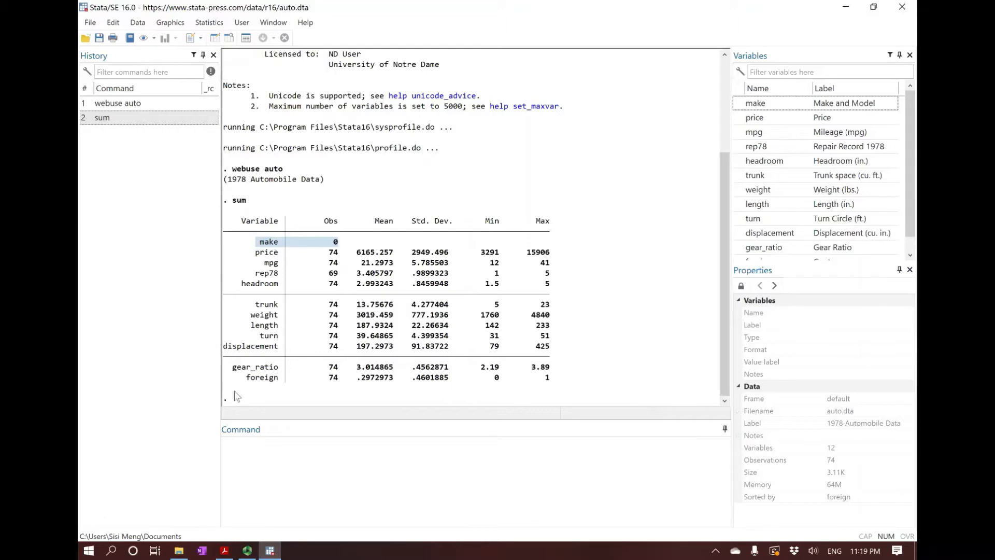
left_click_drag(241, 379, 280, 380)
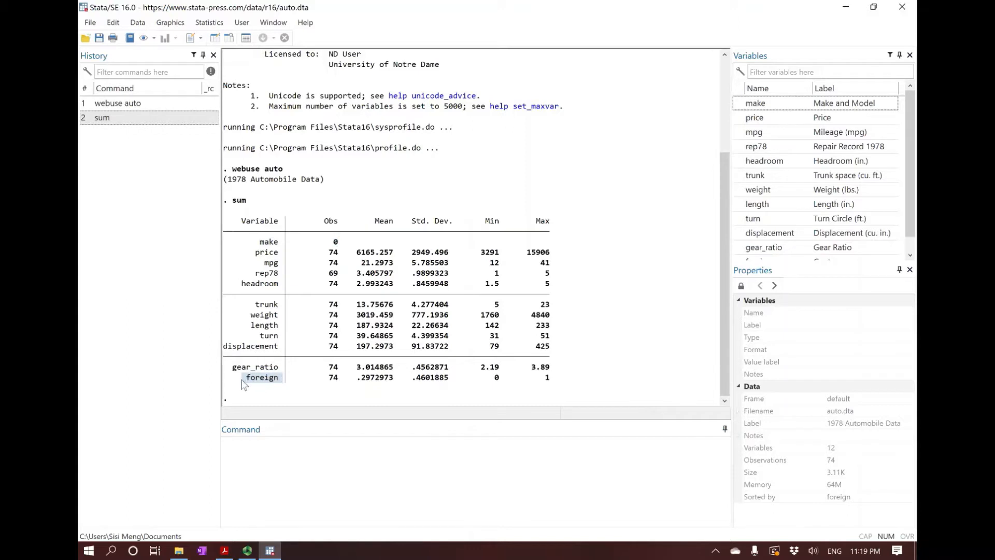
left_click(215, 38)
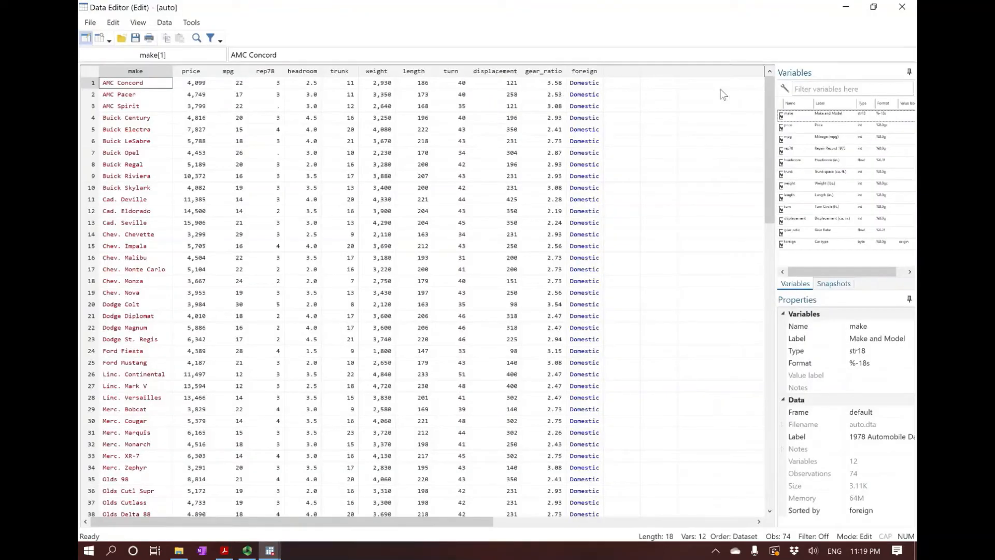
left_click(903, 7)
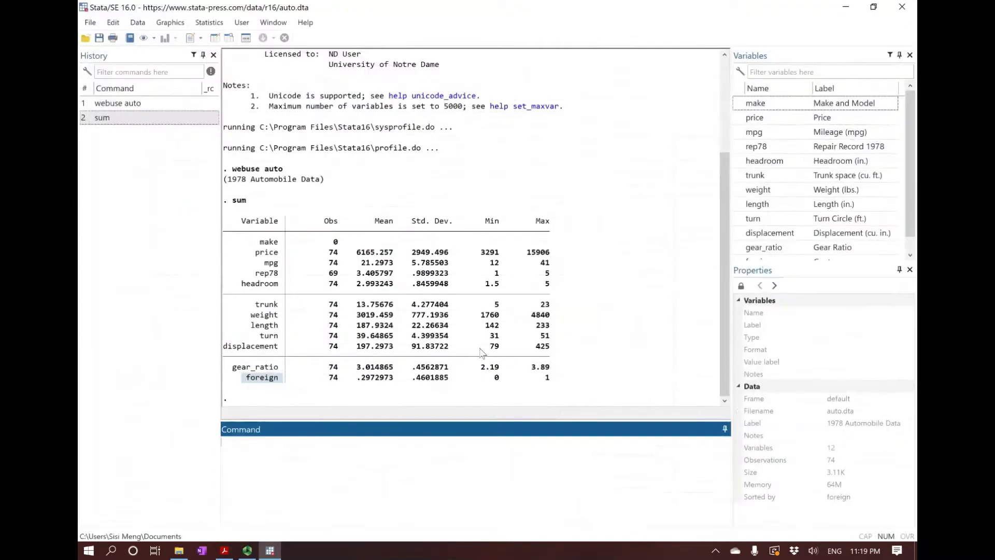
- Examine the foreign row of the summary table across its observation, mean, minimum and maximum values
left_click(245, 384)
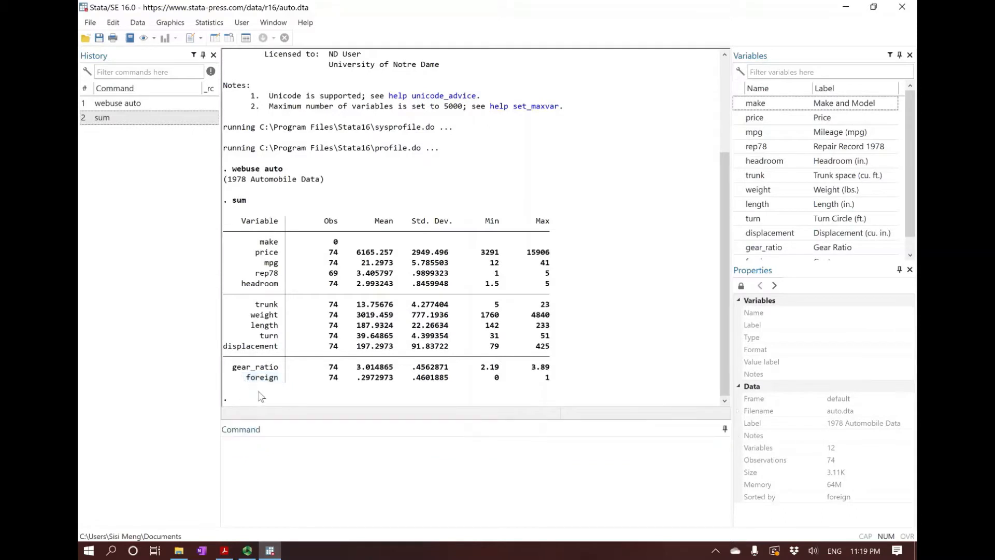
left_click_drag(237, 380, 553, 376)
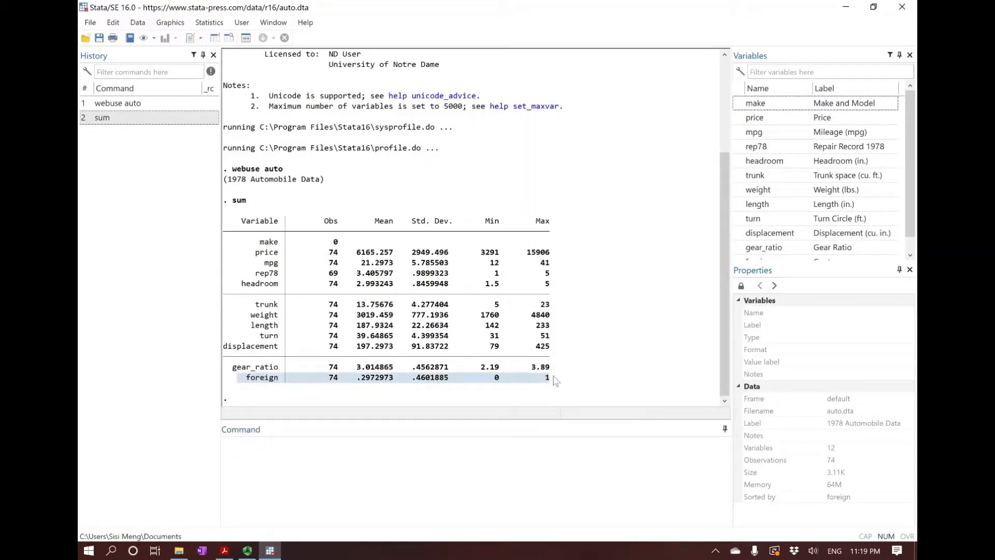
left_click(247, 384)
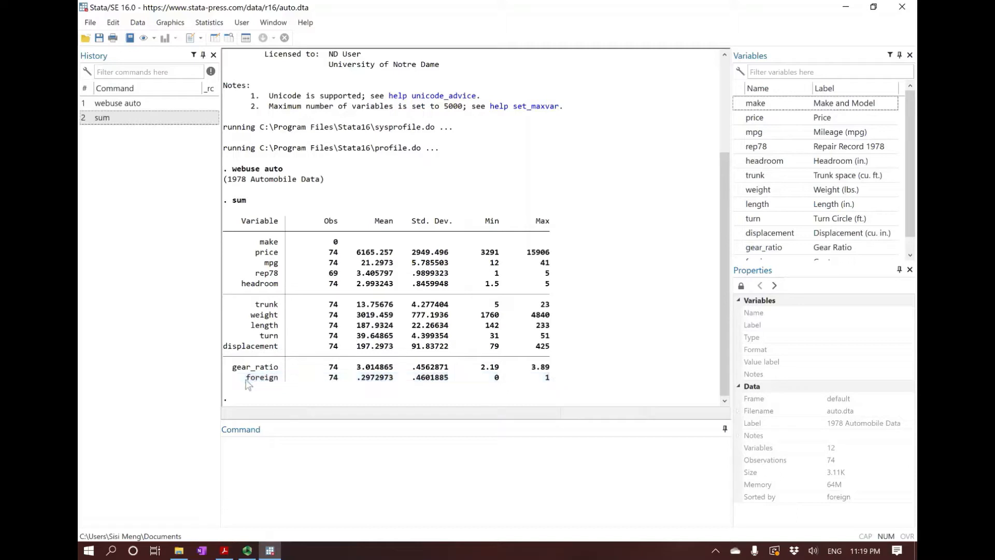
left_click_drag(247, 383, 278, 382)
left_click(244, 385)
left_click_drag(244, 381, 277, 379)
left_click(244, 384)
left_click_drag(247, 382, 551, 381)
left_click_drag(500, 379, 495, 380)
left_click_drag(238, 379, 280, 380)
left_click(281, 376)
- Tabulate the car type frequencies with tab foreign and review the two categories
left_click(444, 460)
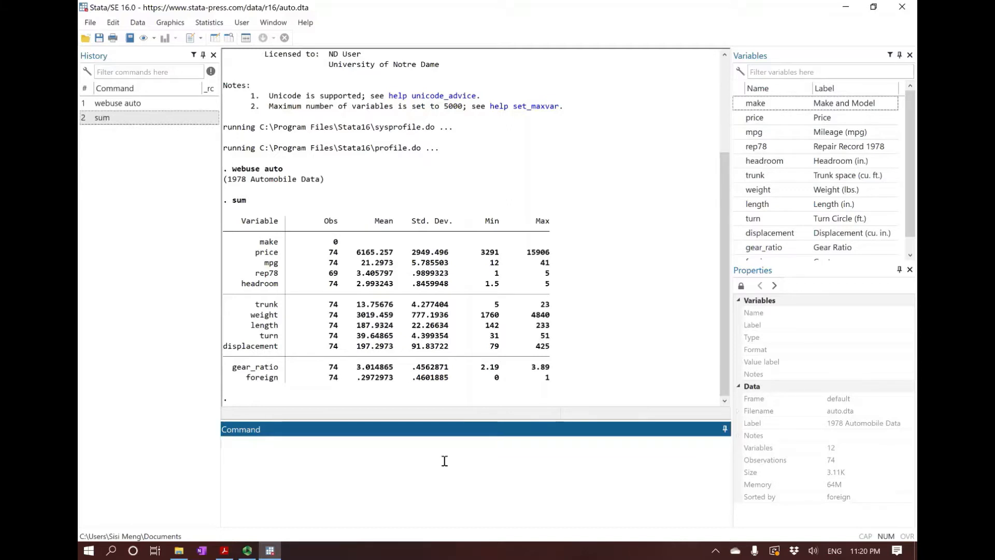
type("tab foreign")
key("Return")
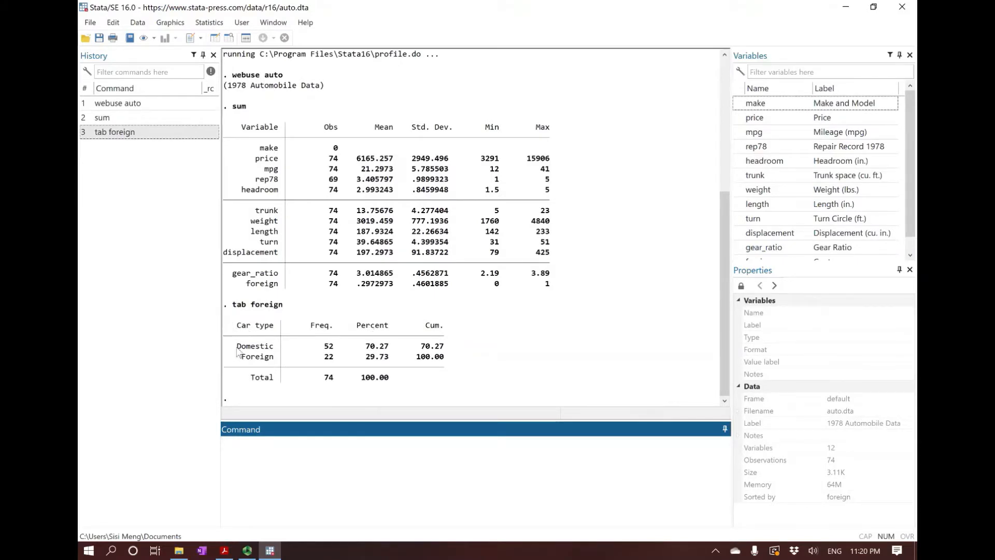
left_click_drag(235, 346, 272, 361)
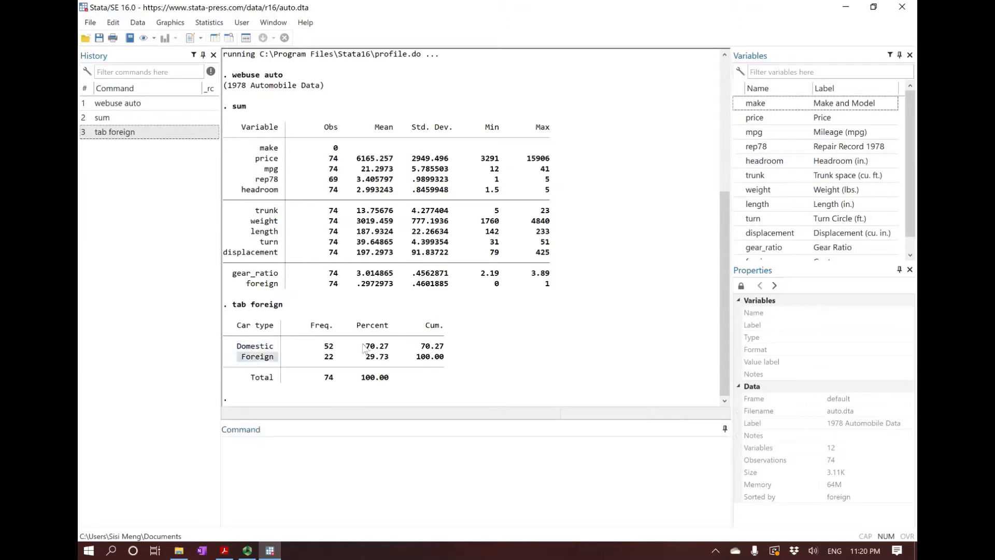
left_click(301, 361)
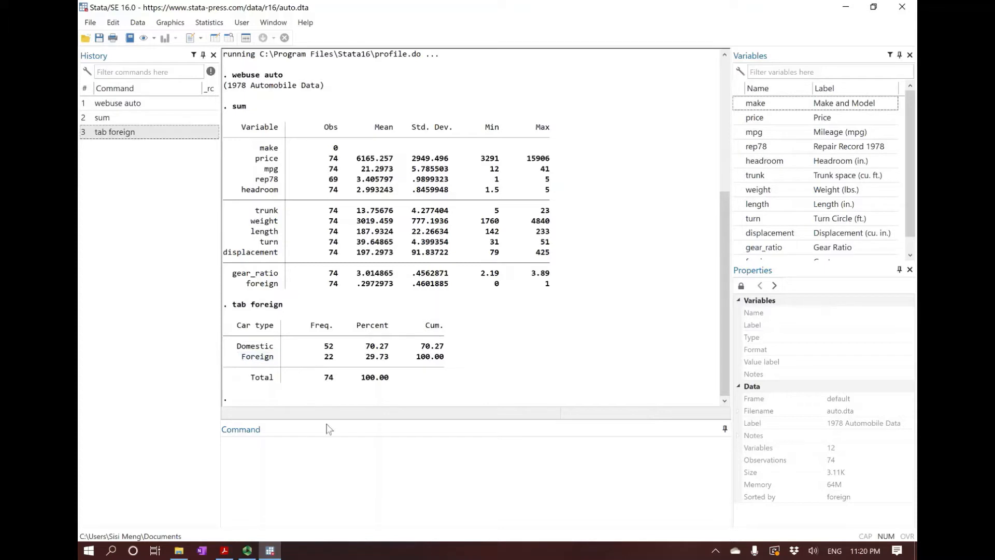
- Tabulate foreign by its underlying numeric codes using tab foreign, nolabel
left_click(342, 475)
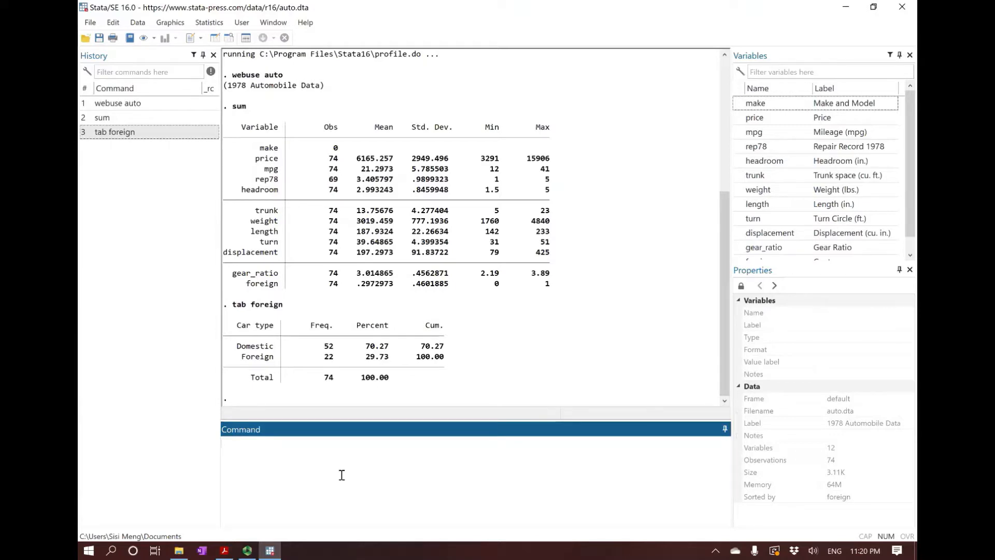
type("tab foreign,")
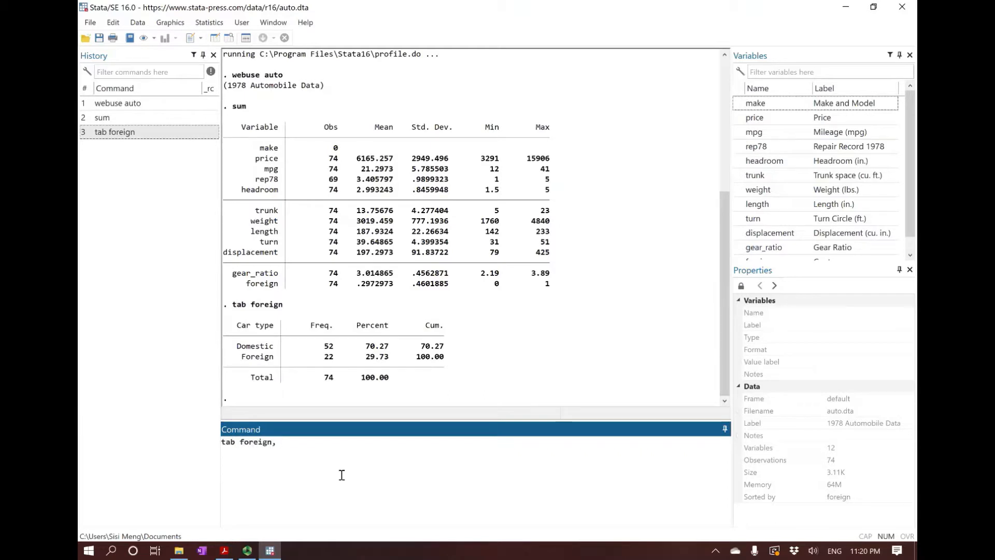
type(" nolabel")
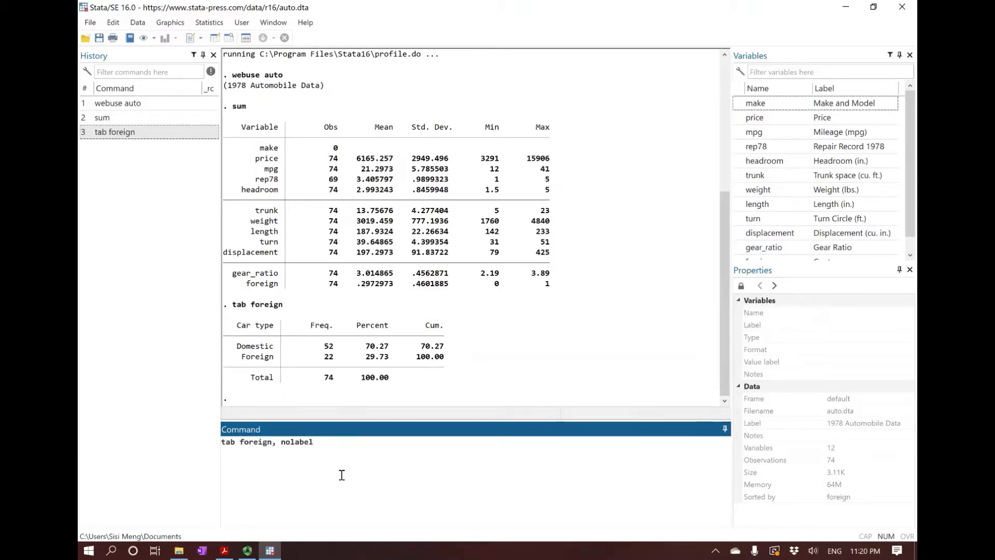
key("Return")
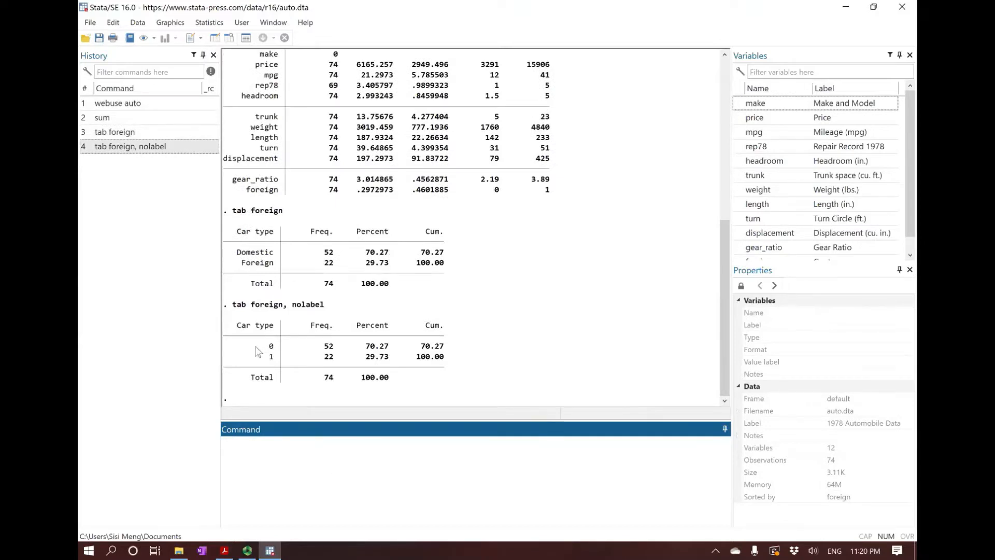
- Compare the numeric codes in the unlabelled table with the Domestic and Foreign labels in the labelled table
left_click_drag(238, 346, 274, 349)
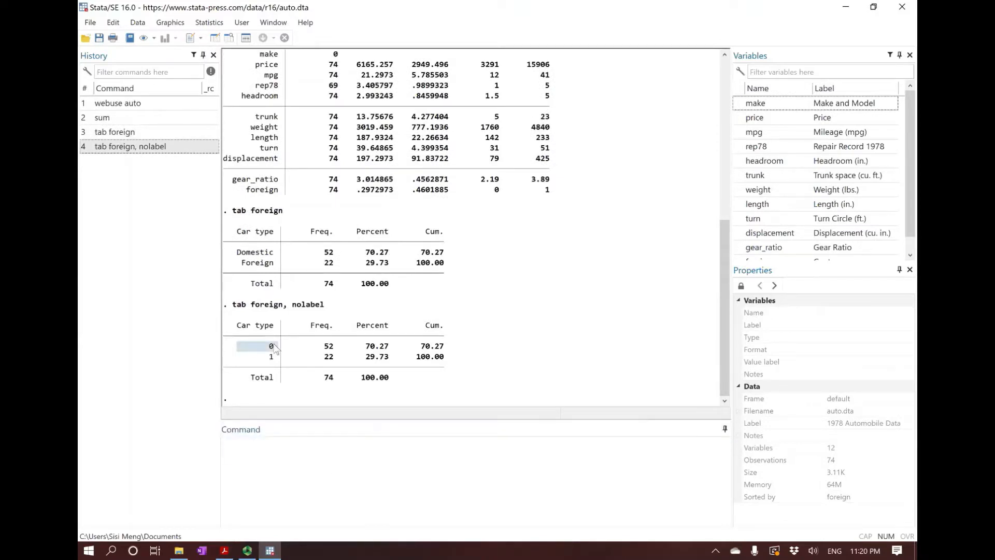
left_click_drag(234, 254, 275, 257)
left_click_drag(242, 358, 277, 365)
left_click(275, 364)
left_click_drag(241, 263, 275, 267)
left_click(274, 265)
- Summarize mileage for foreign cars only with the command sum mpg if foreign==1
left_click(422, 465)
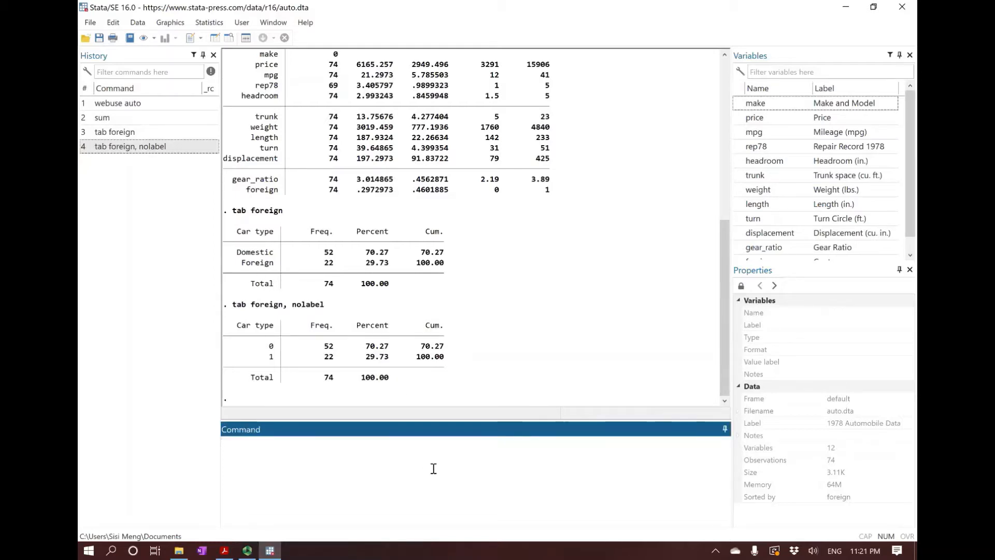
type("sum mpg")
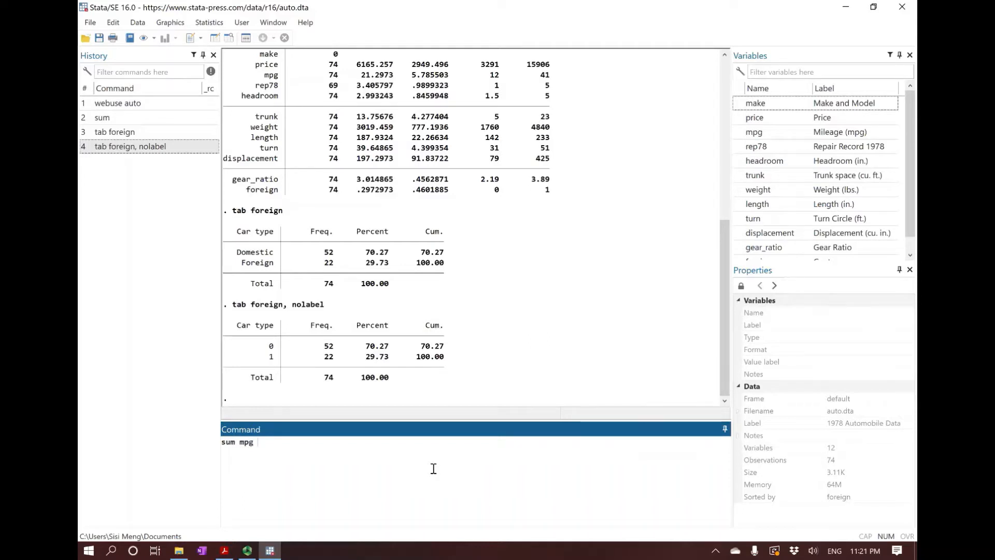
type("forgei")
type("n")
key("BackSpace")
key("BackSpace")
key("BackSpace")
type("eign==1")
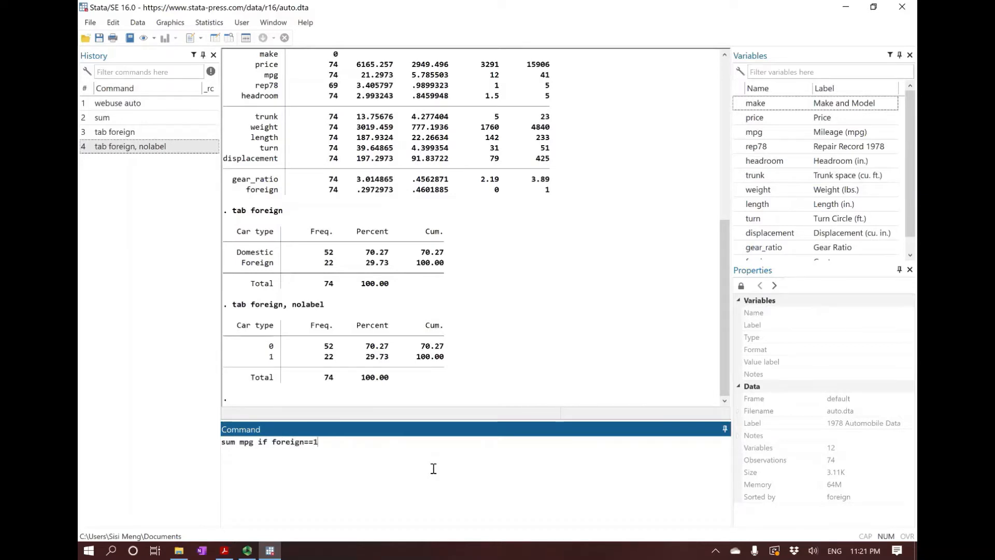
key("Return")
- Summarize mileage for domestic cars only with the command sum mpg if foreign==0
type("sum ")
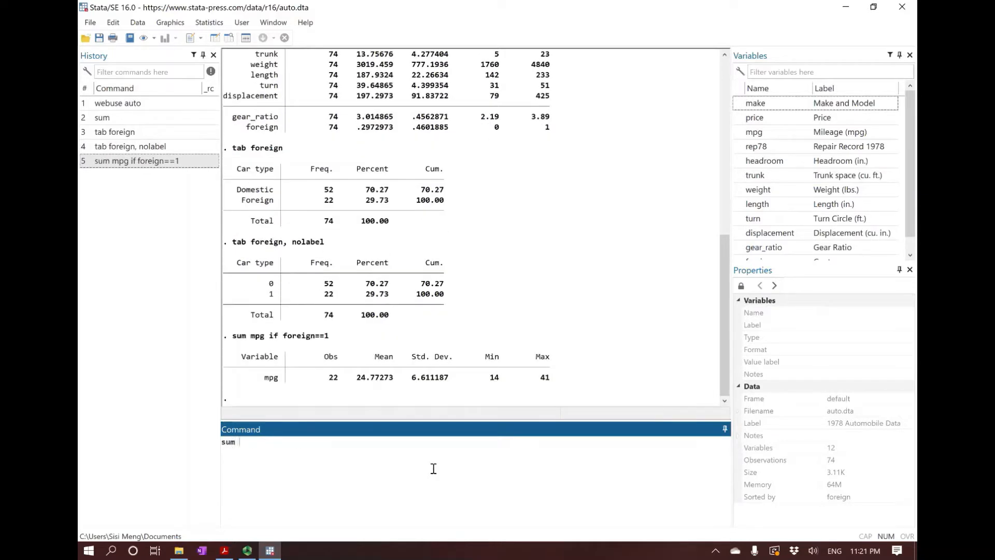
type("mpg if foreign==0")
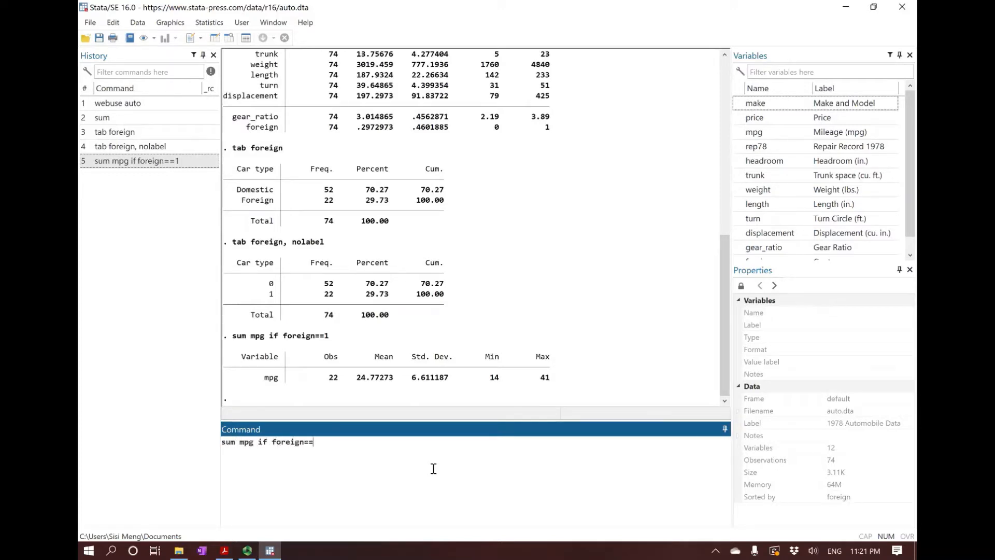
key("Return")
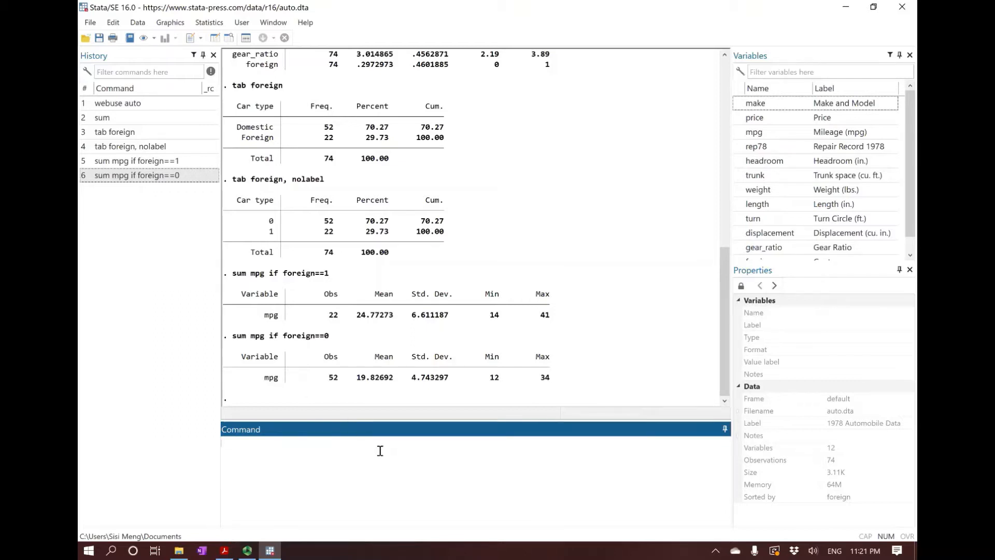
- Draw a histogram of mileage with the full command histogram mpg, close the graph and highlight the command in the results
type("histogram mpg")
key("Return")
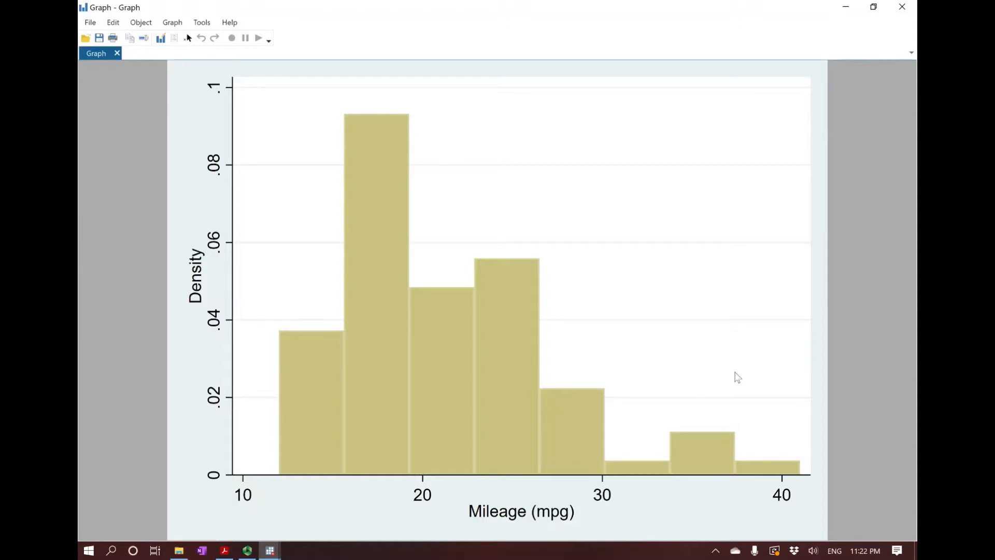
left_click(903, 7)
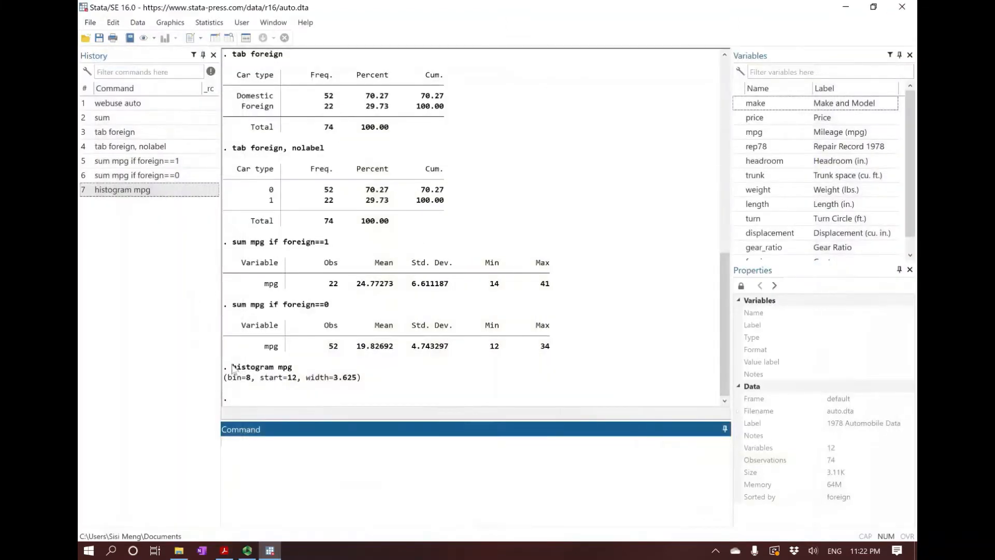
left_click_drag(232, 367, 293, 369)
left_click(293, 369)
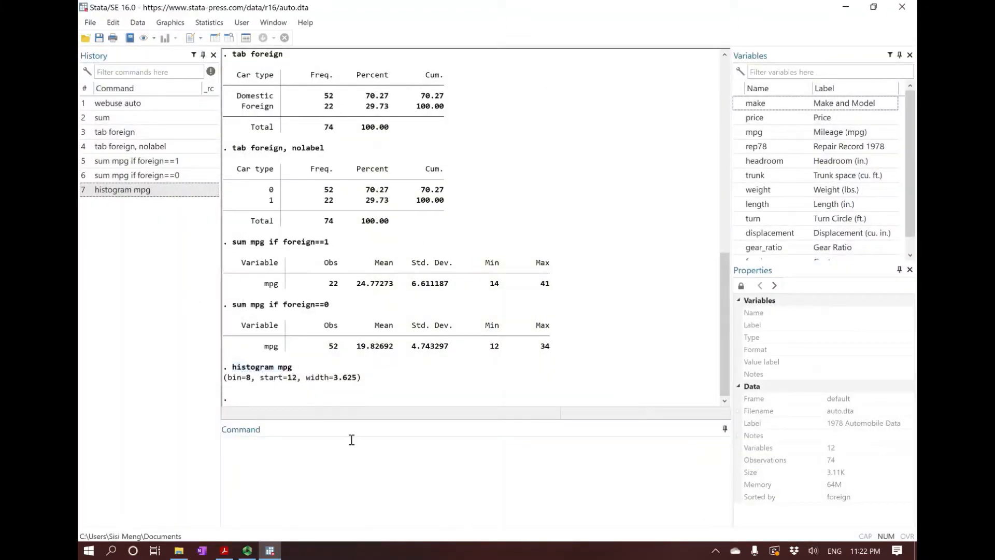
- Draw the mileage histogram with the abbreviated command hist mpg, and close the graph
left_click(353, 462)
type("hi")
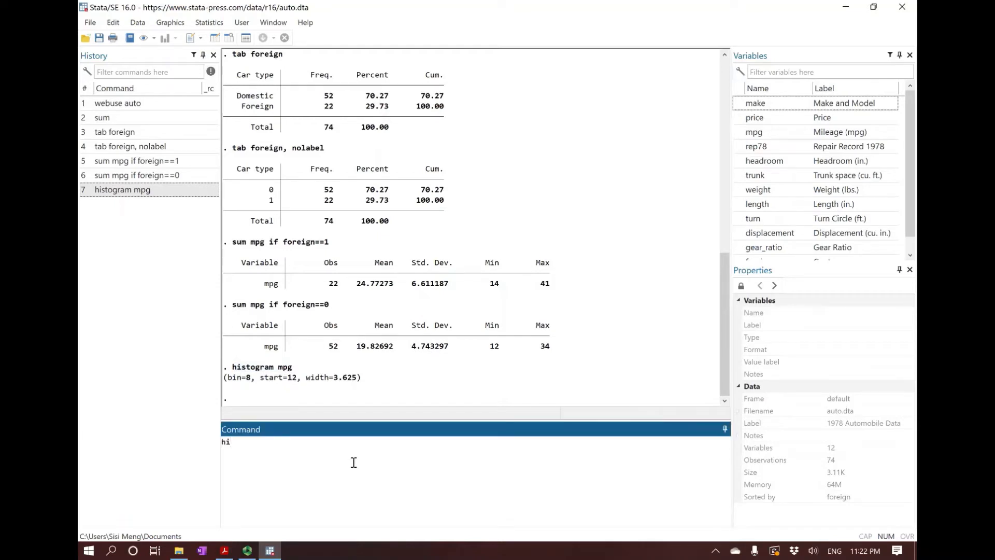
type("st mpg")
key("Return")
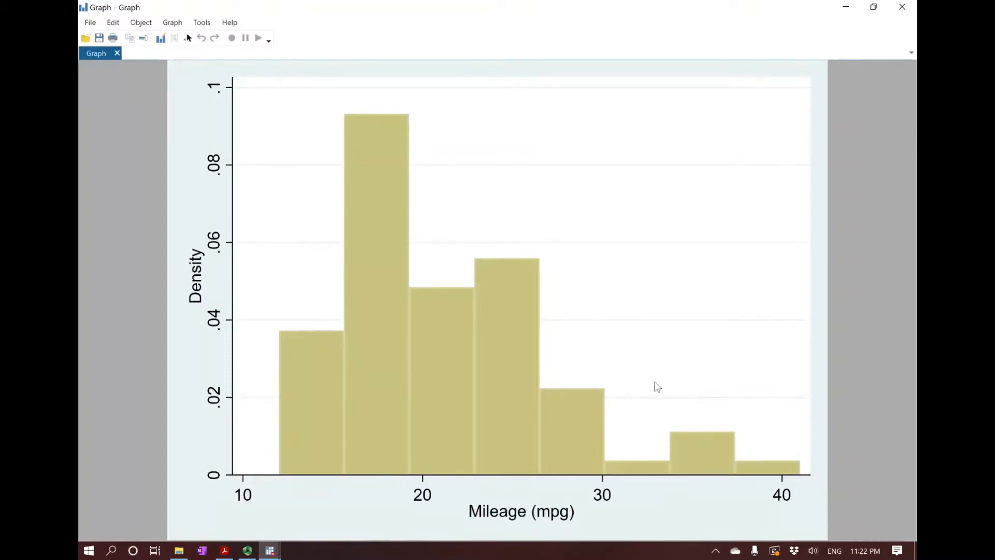
left_click(903, 9)
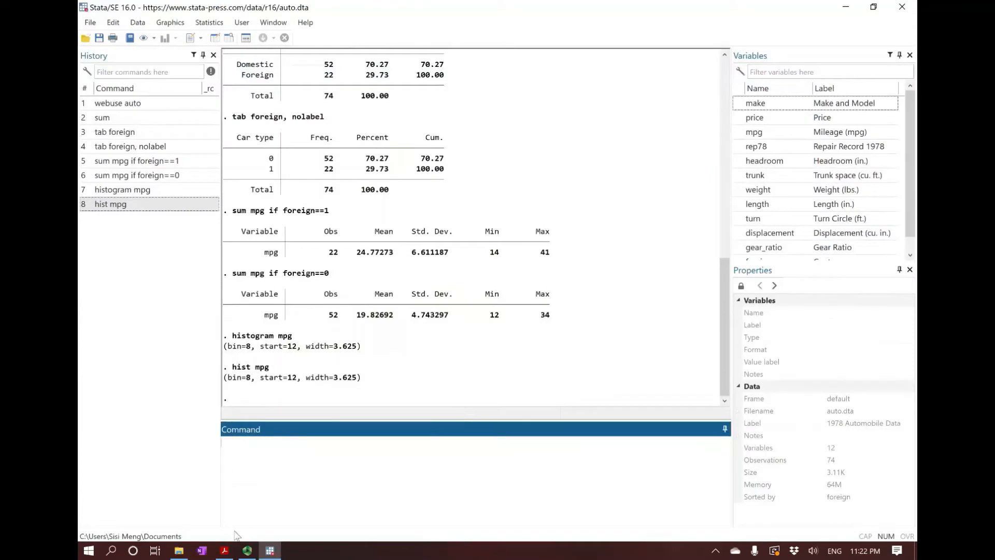
- Check the histogram options on the slide in Adobe Acrobat Reader, and plot mileage in Stata with hist mpg, frequency
left_click(224, 550)
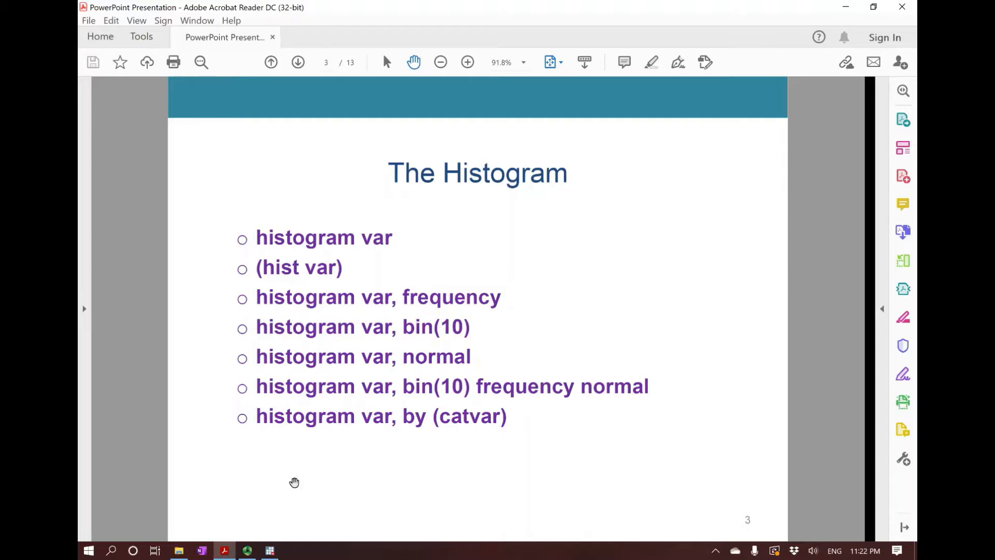
left_click(271, 553)
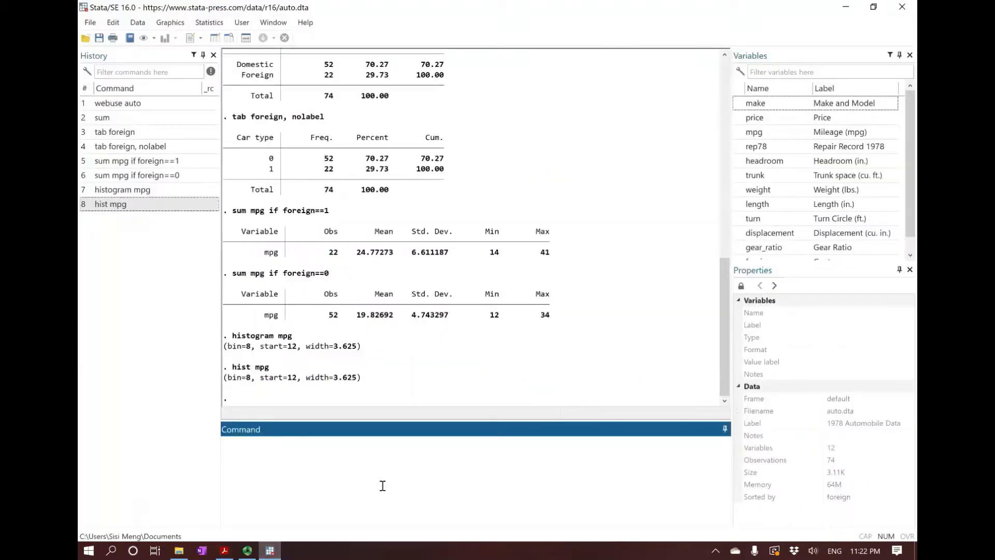
type("hist mpg, frequency")
key("Return")
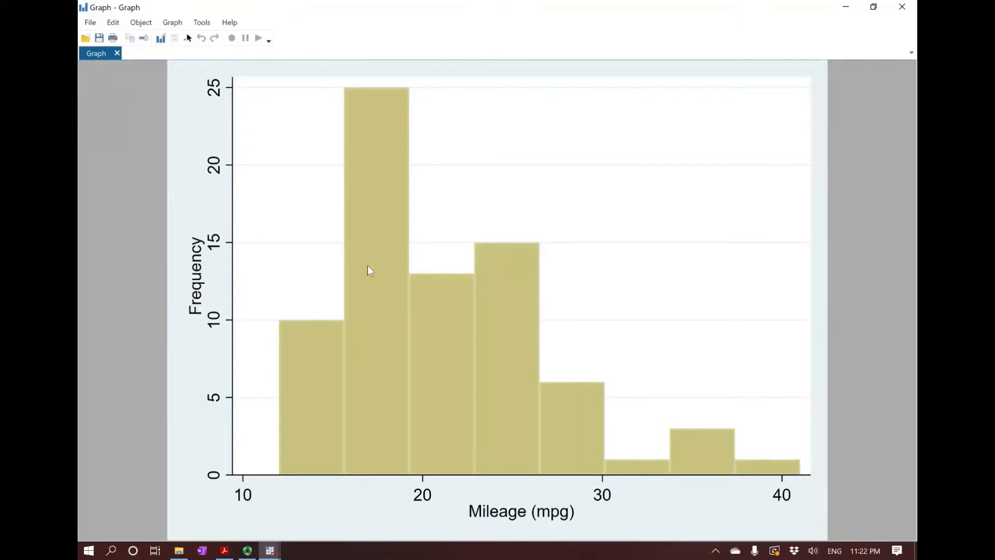
left_click(903, 7)
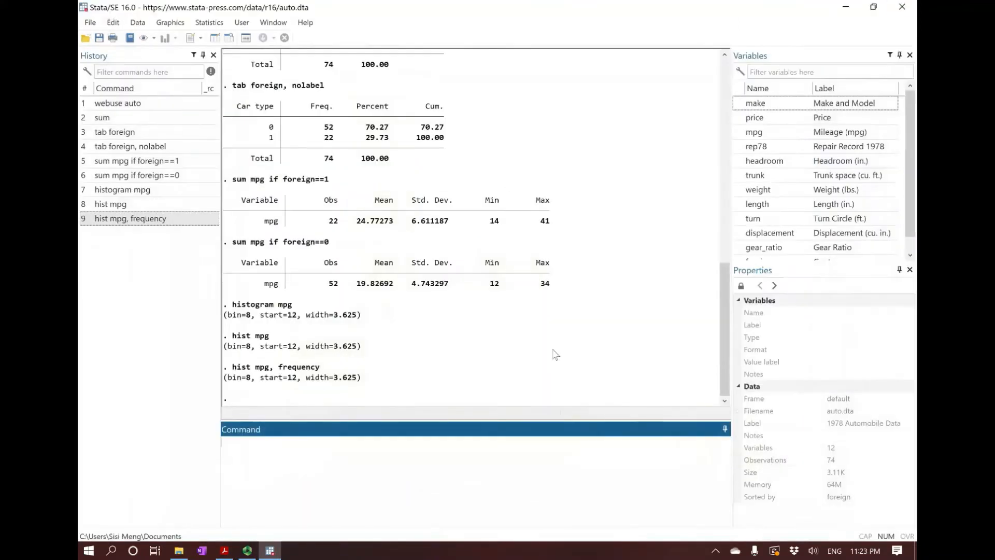
- Rework the previous histogram command into hist mpg, bin(5) to plot mileage in five bins, and close the graph
left_click(337, 448)
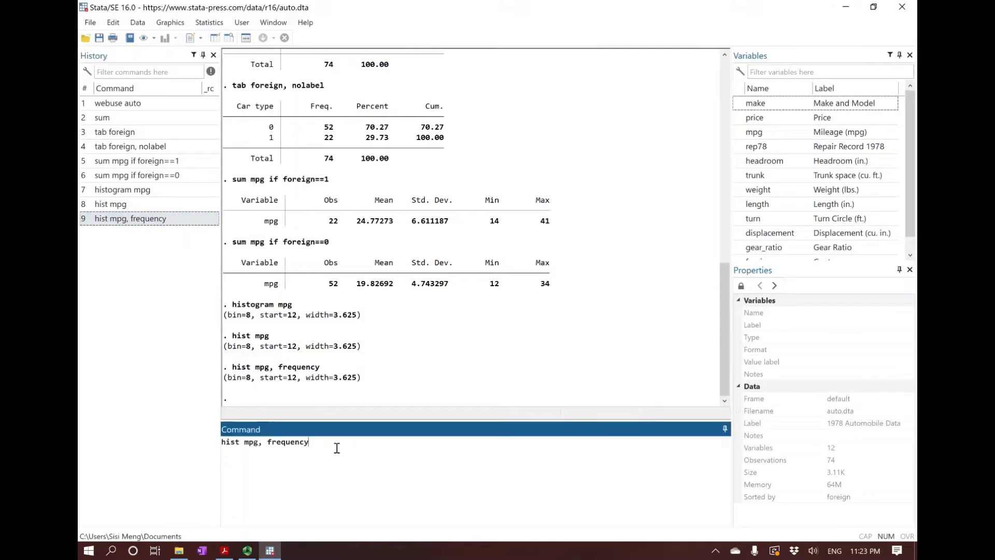
key("BackSpace")
key("BackSpace")
key("BackSpace")
key("BackSpace")
key("BackSpace")
key("BackSpace")
key("BackSpace")
key("BackSpace")
key("BackSpace")
type("bin")
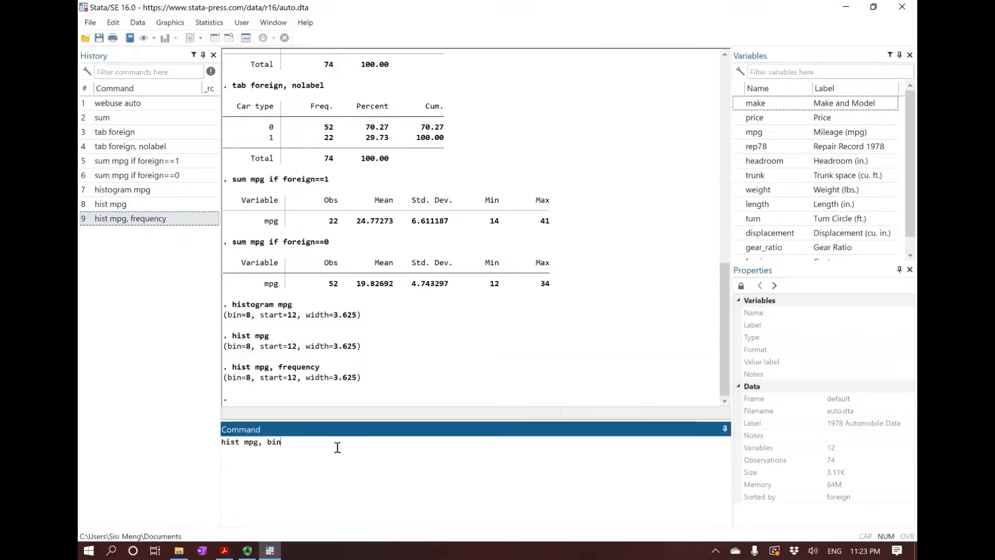
type("(5")
key("Return")
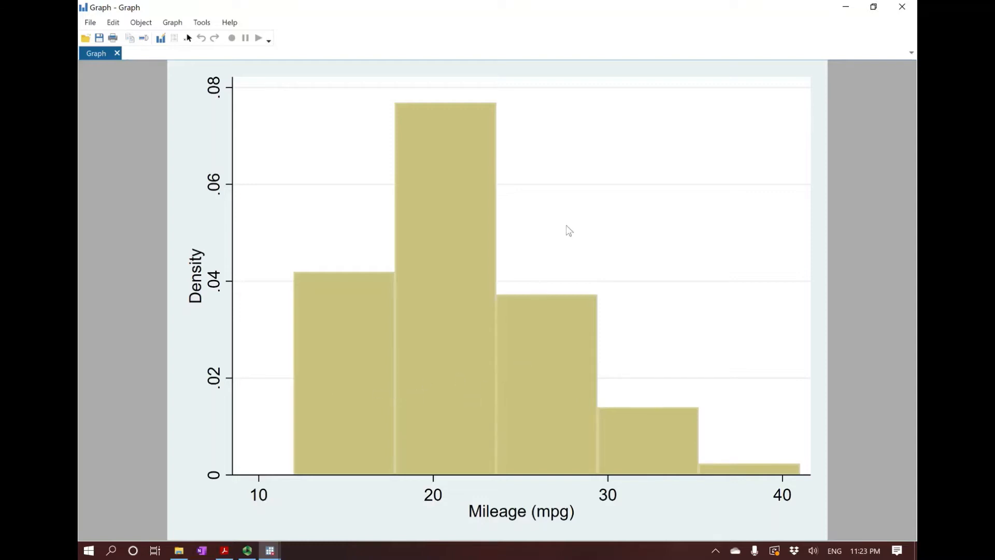
left_click(903, 6)
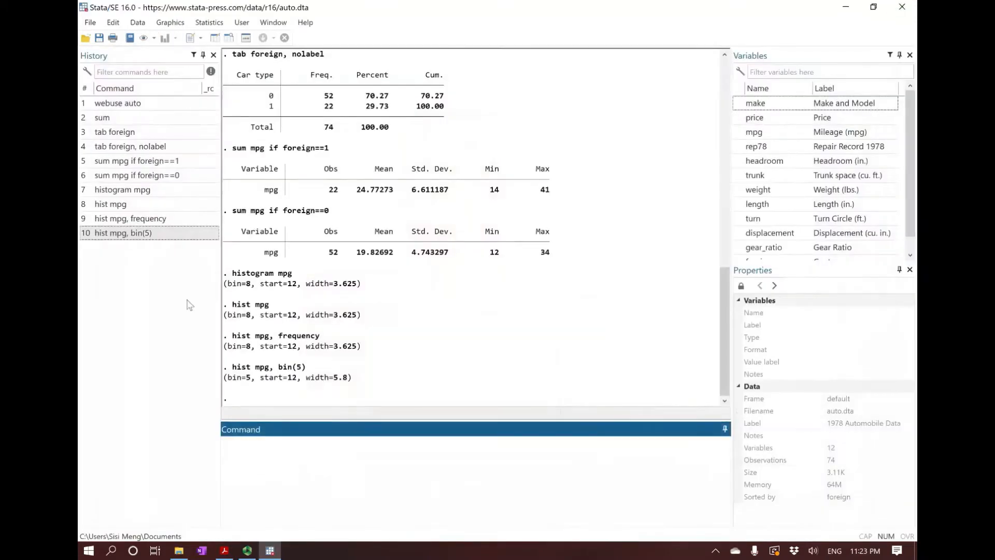
- Add the frequency option to the five-bin command, run hist mpg, frequency bin(5), and close the graph
left_click(153, 238)
left_click(262, 439)
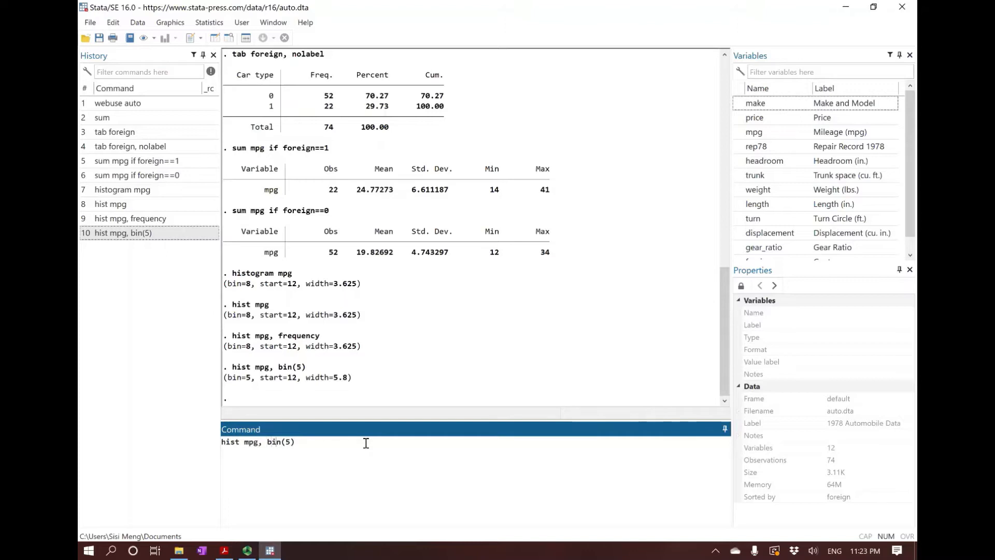
type("frequency")
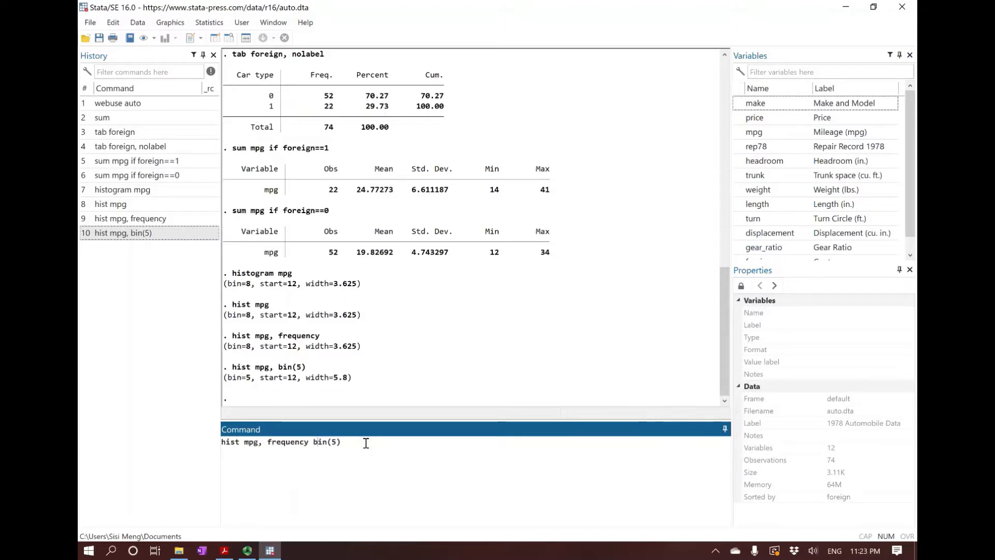
key("Return")
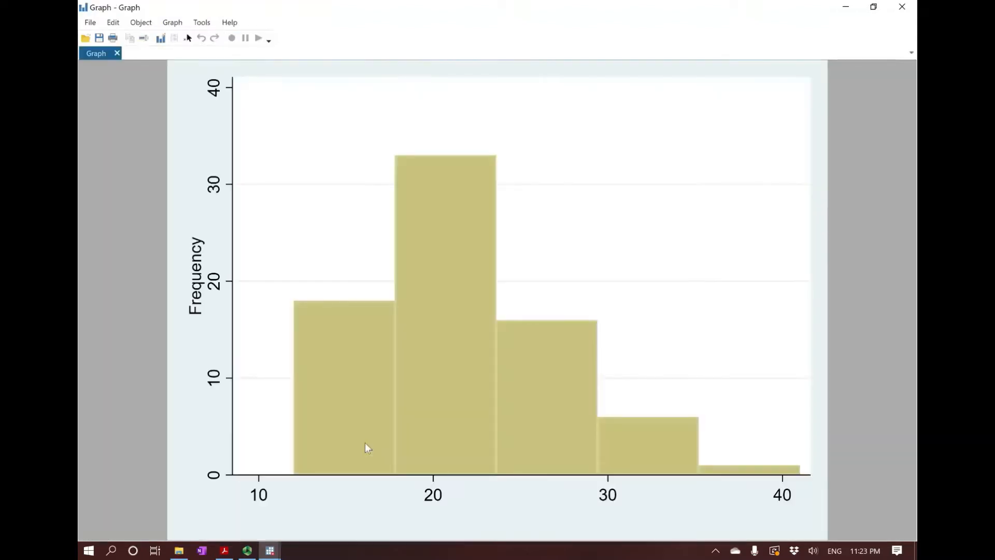
left_click(902, 6)
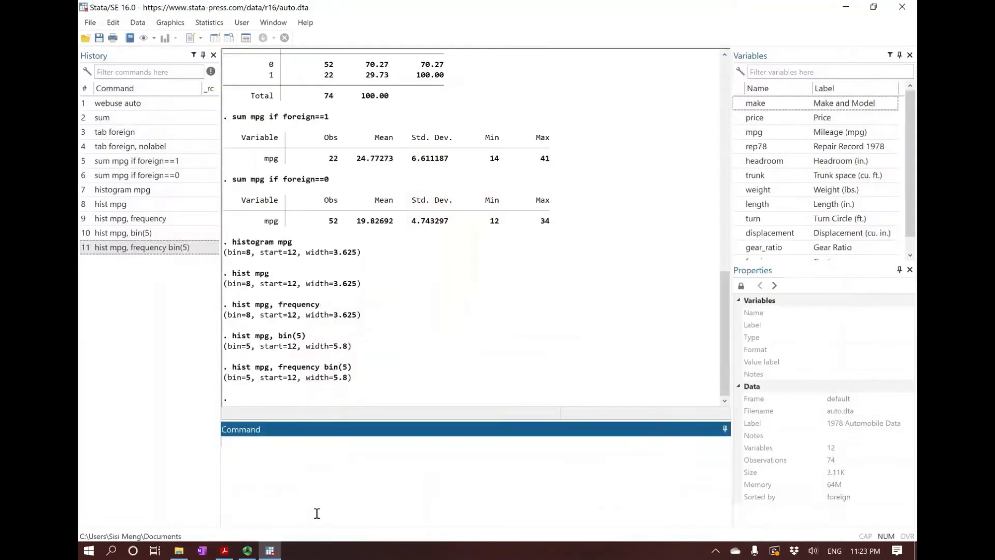
- Review the normal option and the combined bin(10) frequency normal syntax on the Histogram slide in Adobe Acrobat Reader
left_click(225, 554)
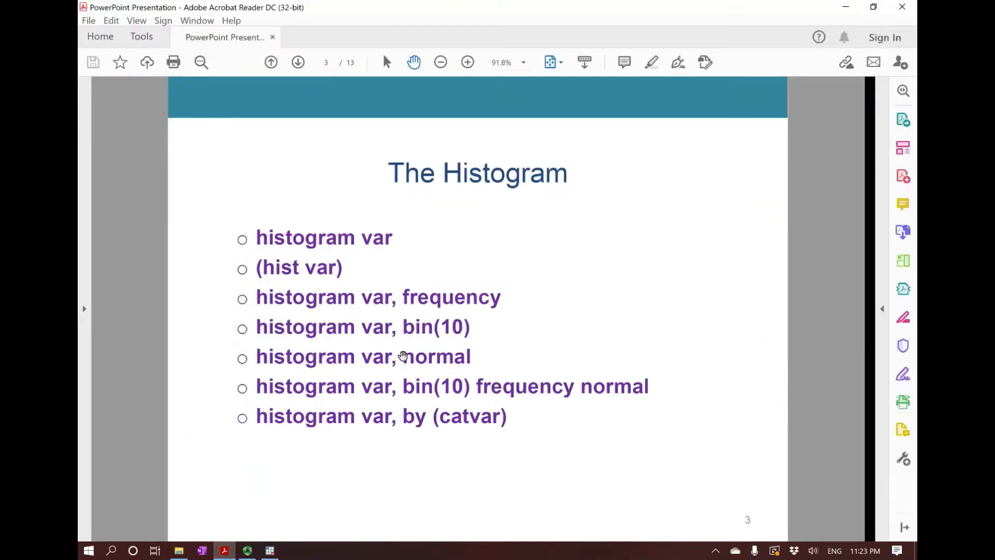
left_click_drag(404, 358, 475, 357)
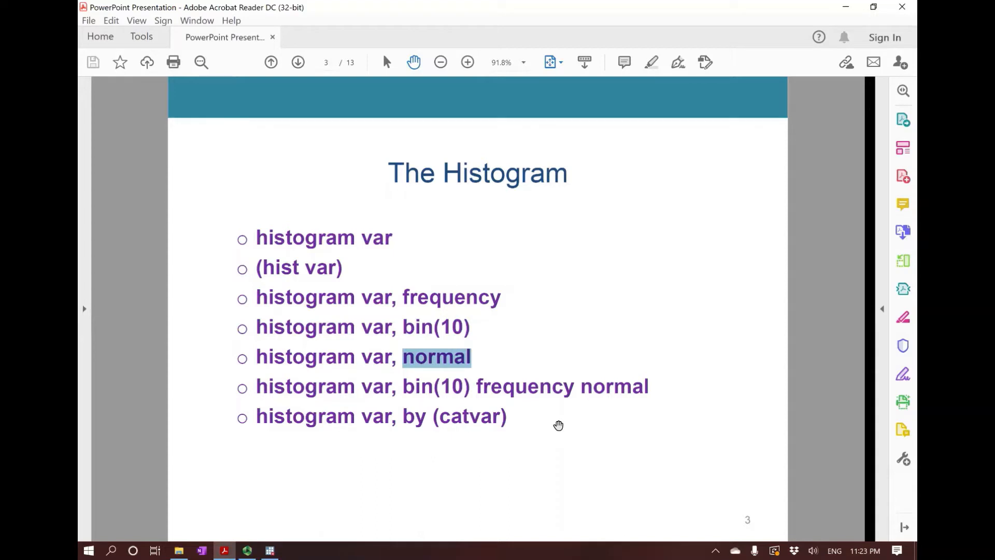
left_click(508, 350)
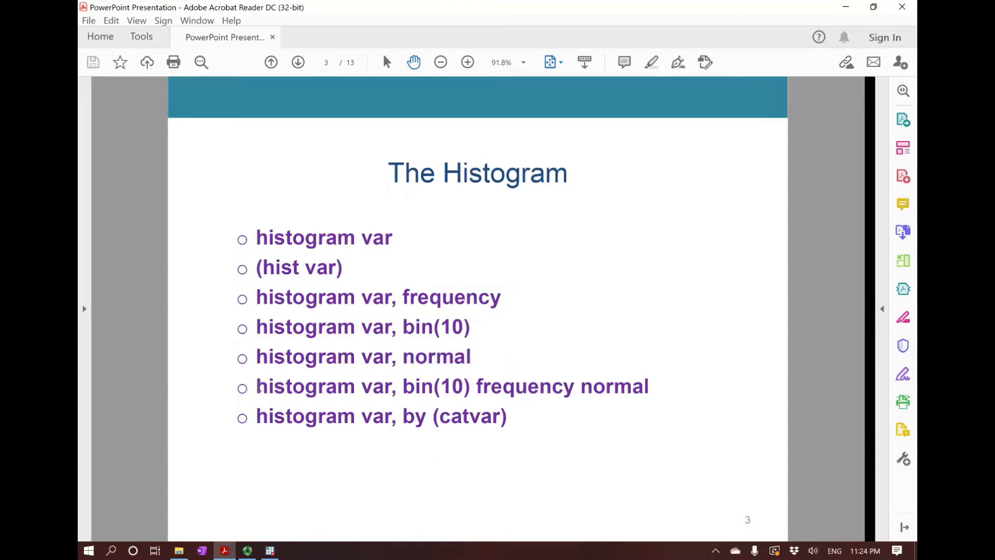
left_click_drag(256, 386, 632, 384)
left_click(617, 392)
- Back in Stata, plot mileage with hist mpg, frequency bin(10) normal, close the graph and return to the Histogram slide in Acrobat Reader
left_click(270, 551)
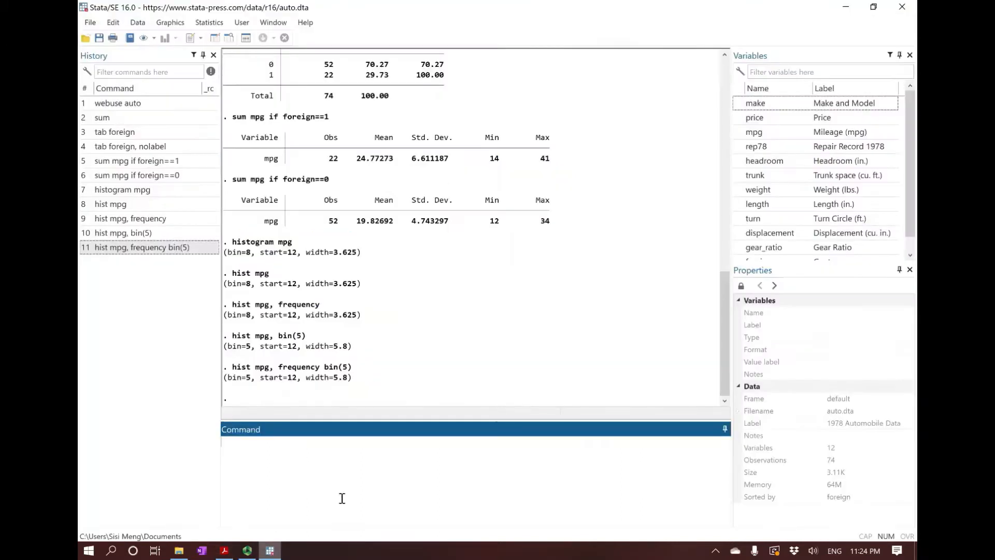
type("hist")
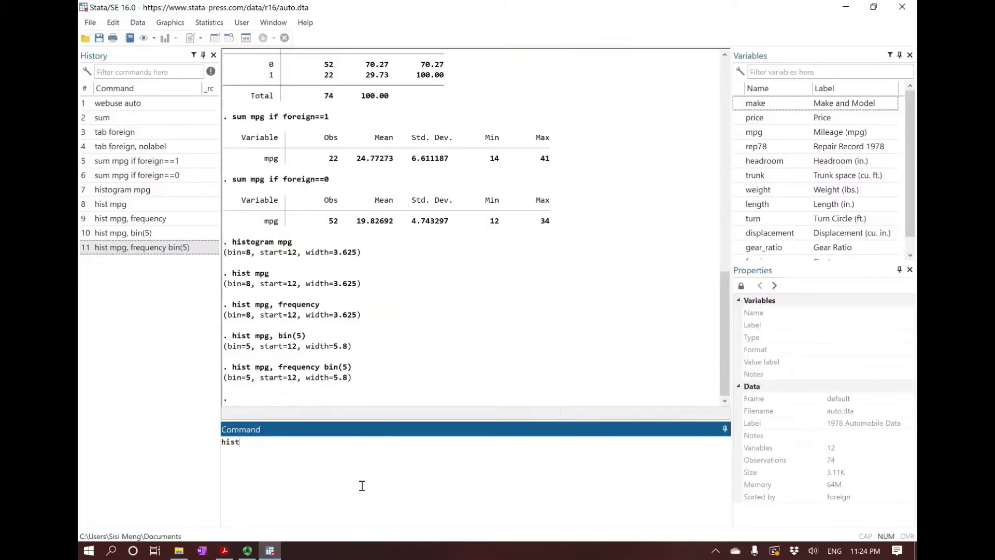
type(" mpg, frequency bin()")
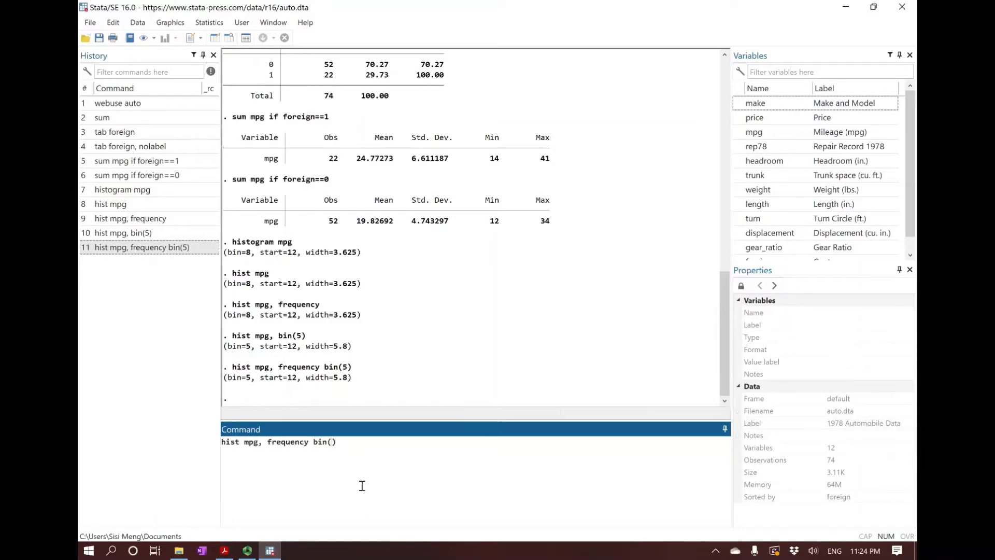
key("Left")
type("10")
key("Right")
type("normal")
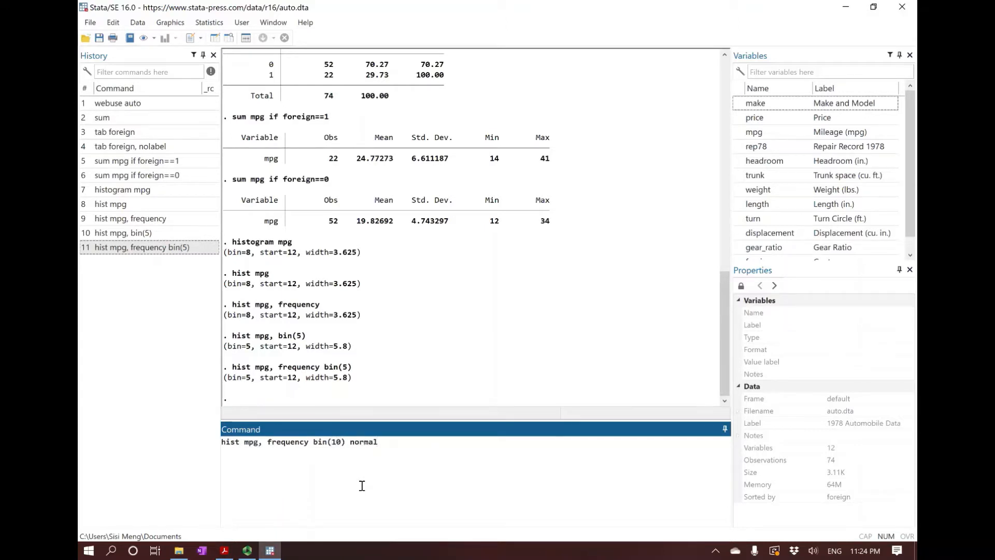
key("Return")
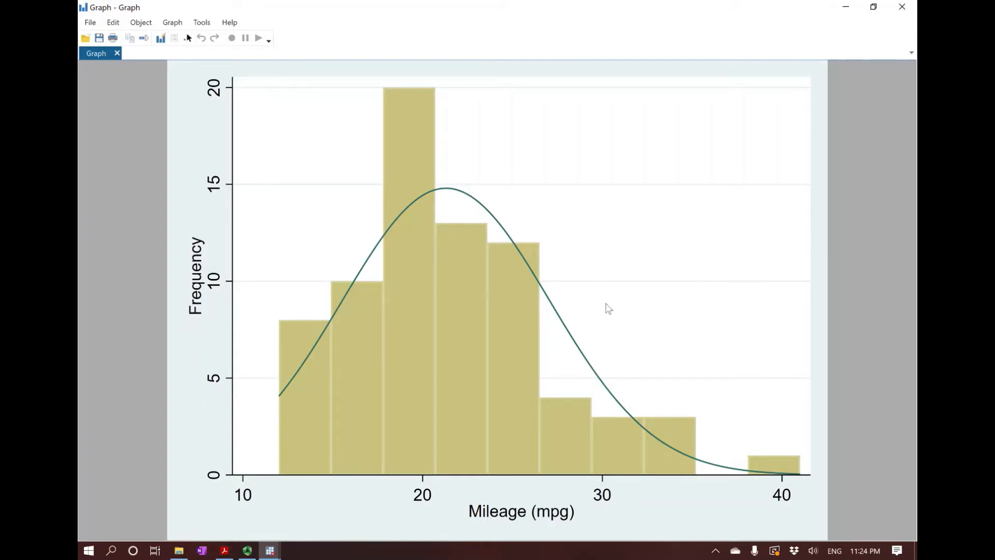
left_click(912, 12)
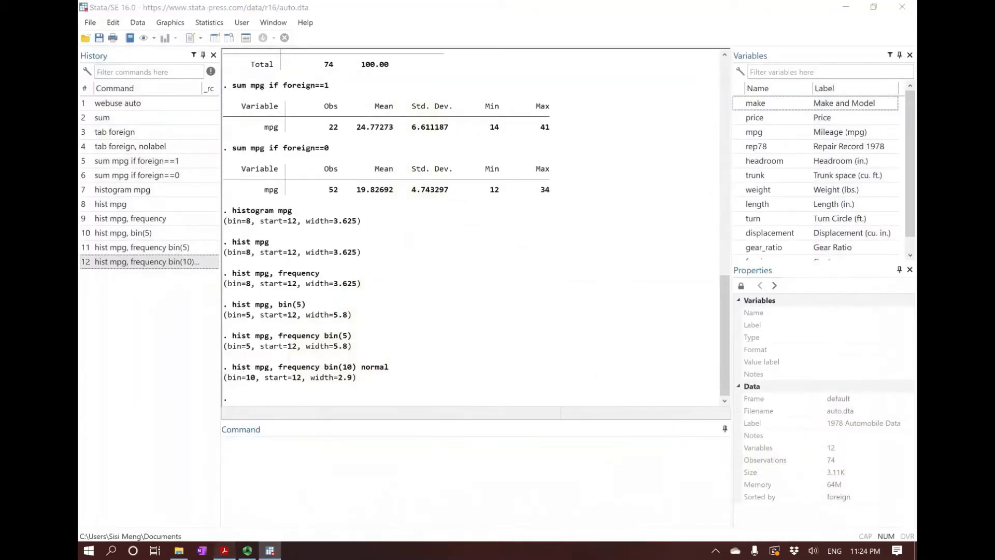
key("alt+Tab")
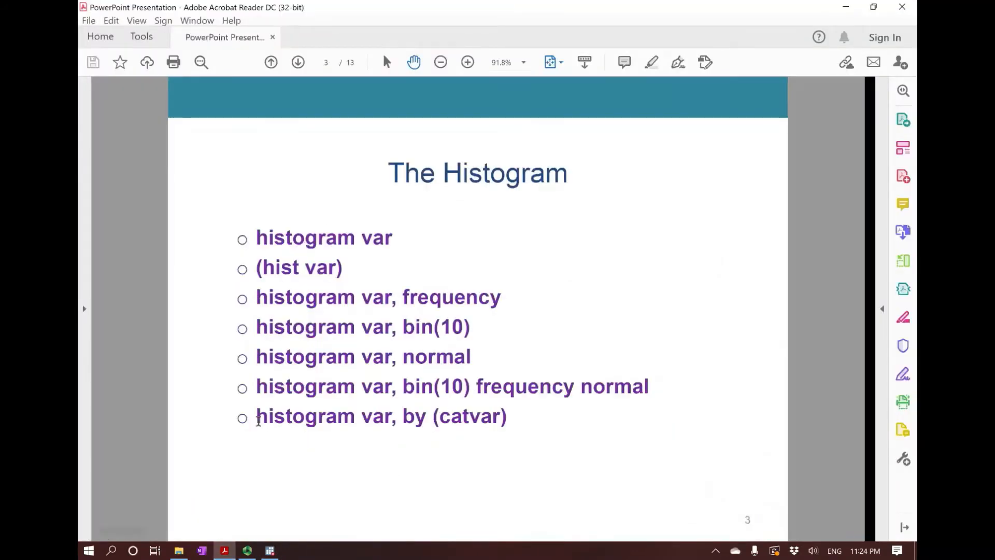
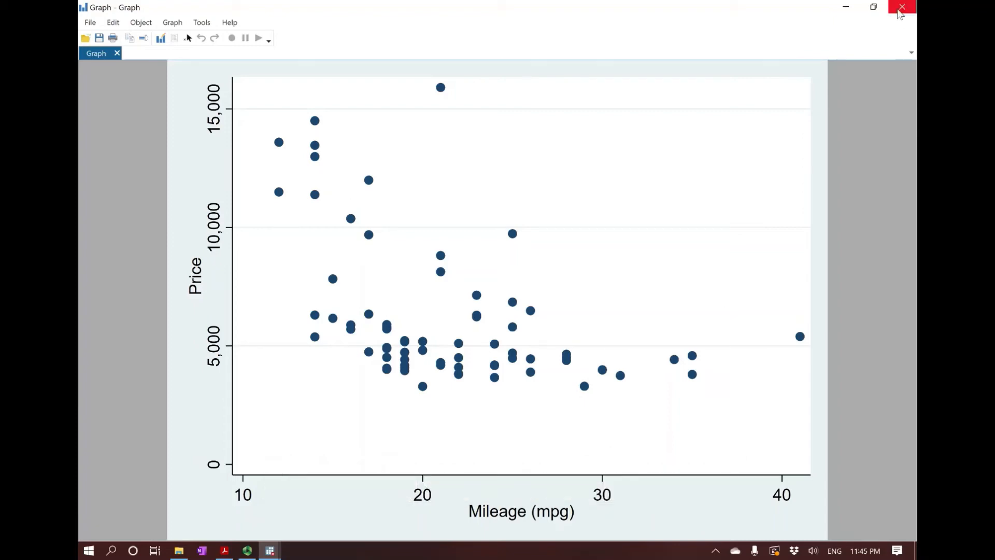
- Close the price against mileage scatterplot and review the twoway scatter with lfit syntax on the Bivariate Relationships slide in Acrobat Reader
left_click(901, 10)
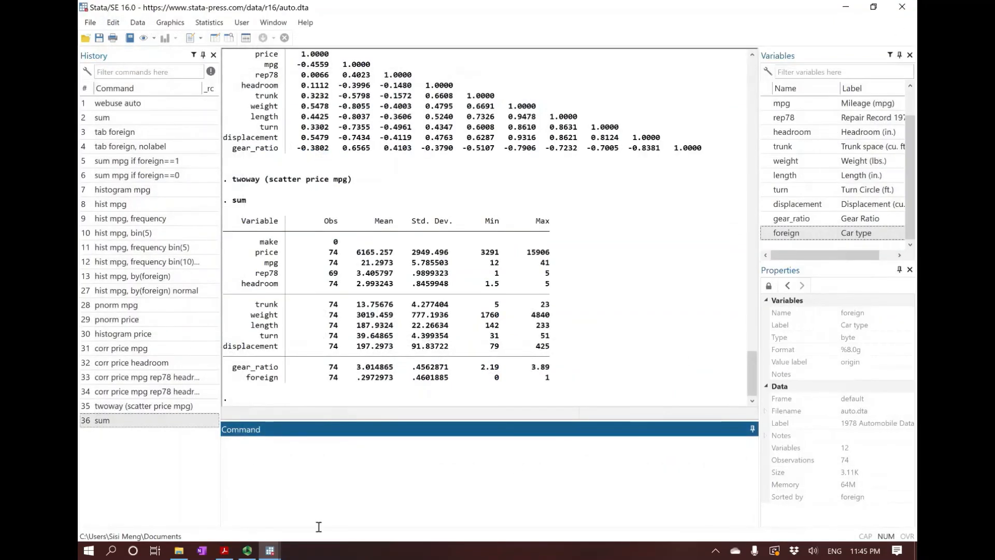
left_click(224, 551)
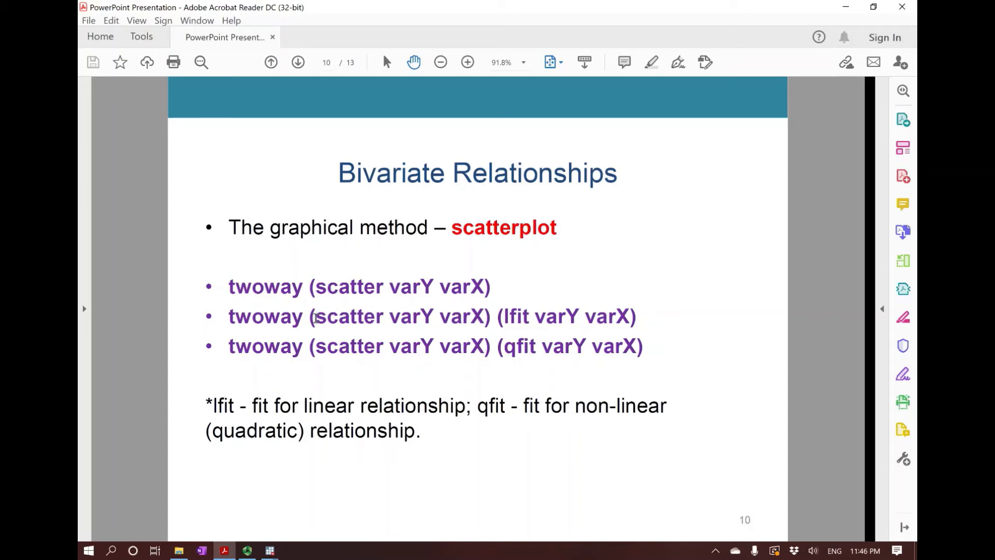
left_click_drag(309, 318, 616, 317)
left_click(512, 335)
left_click(521, 323)
left_click(270, 551)
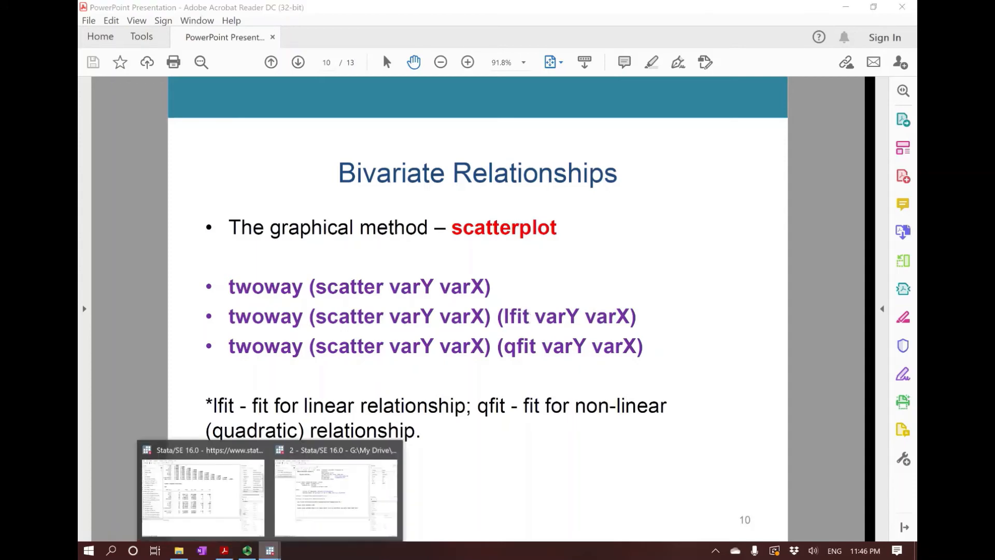
- In the Stata auto data session, run twoway (scatter price mpg) (lfit price mpg) and close the graph
left_click(256, 495)
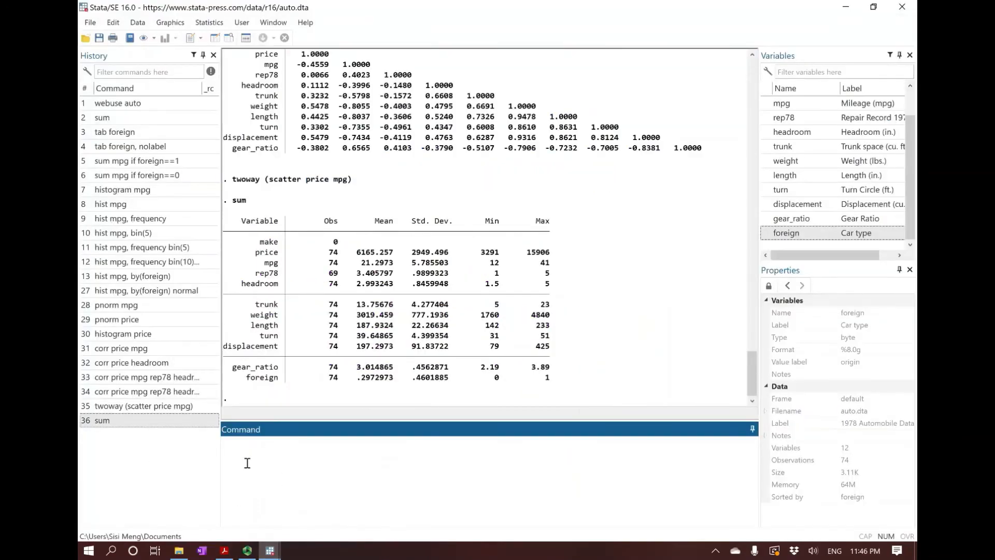
key("Page_Up")
key("Page_Up")
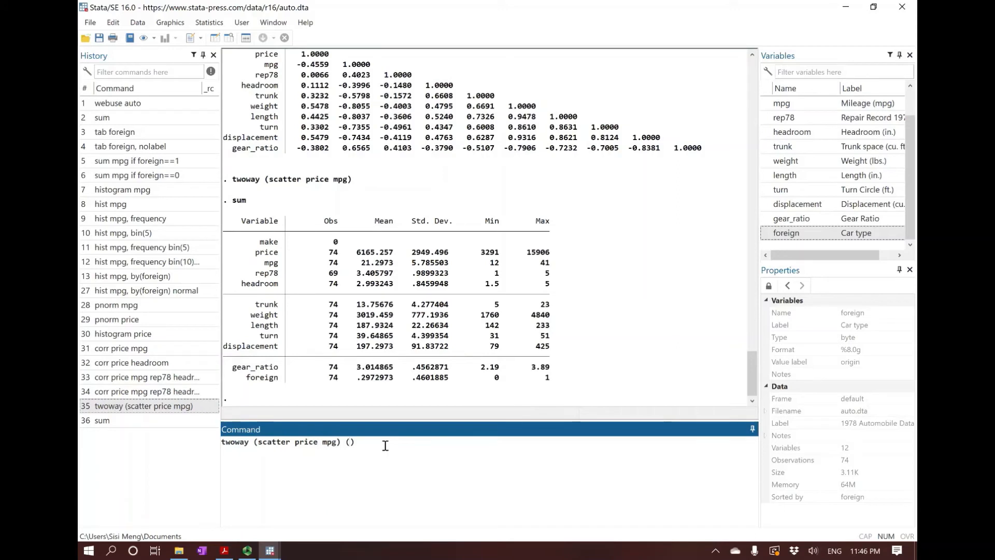
type("(1")
type("fit ")
type("p")
type("rice mpg")
key("Return")
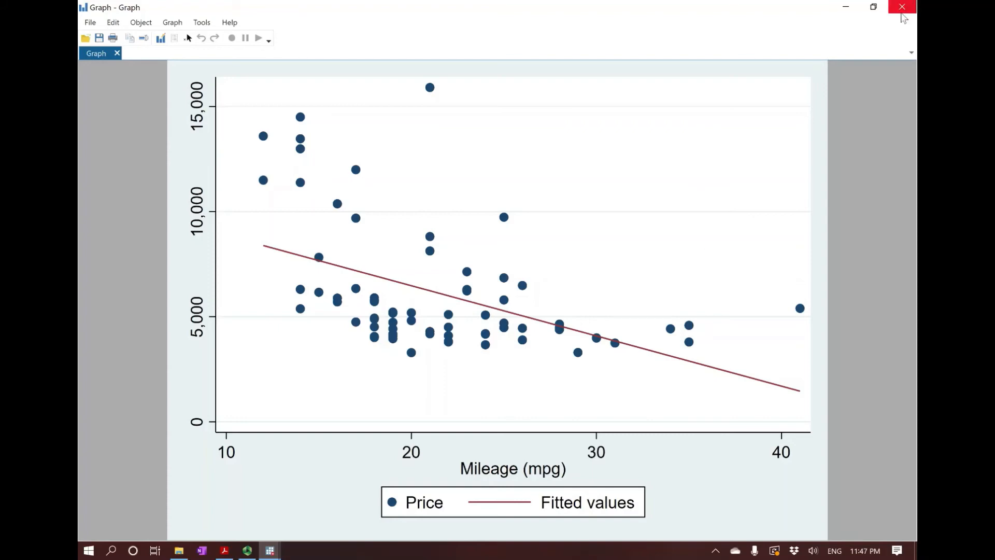
left_click(903, 6)
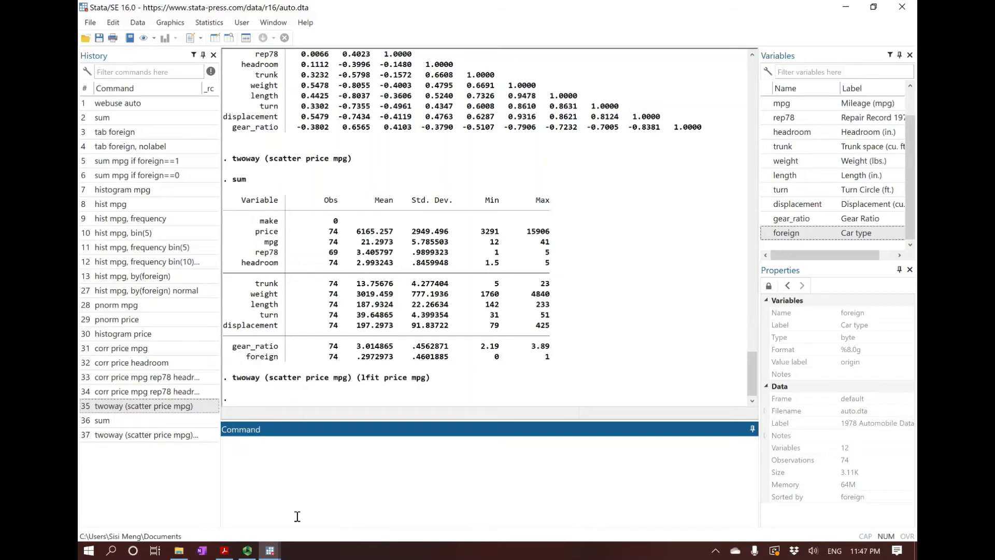
- Review the twoway scatter with qfit syntax on the Bivariate Relationships slide in Acrobat Reader and return to the Stata auto data session
left_click(227, 554)
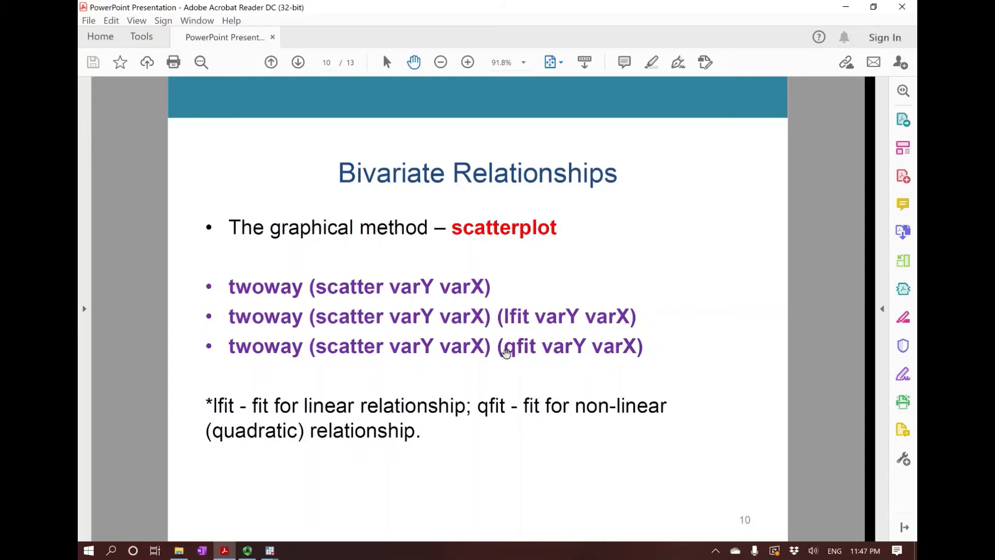
left_click(269, 551)
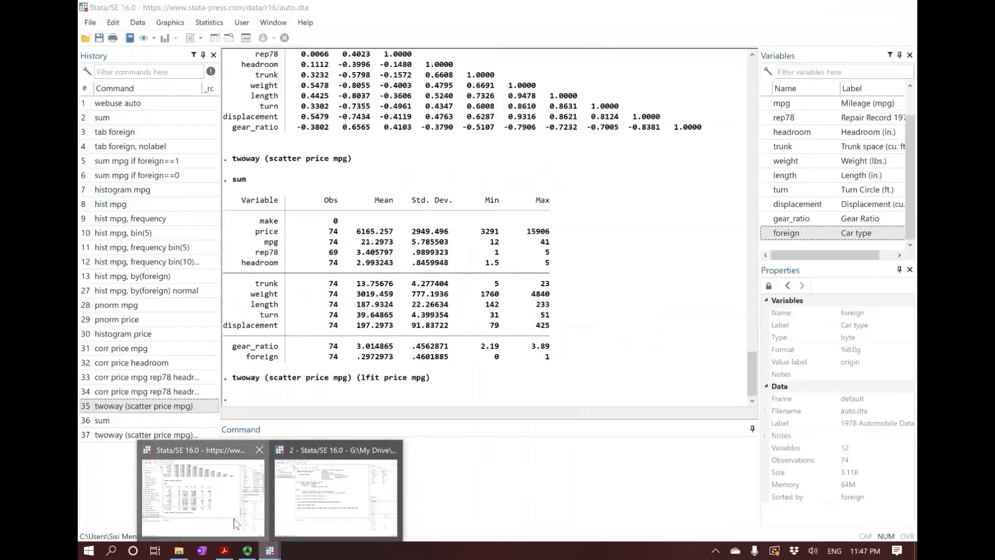
left_click(234, 522)
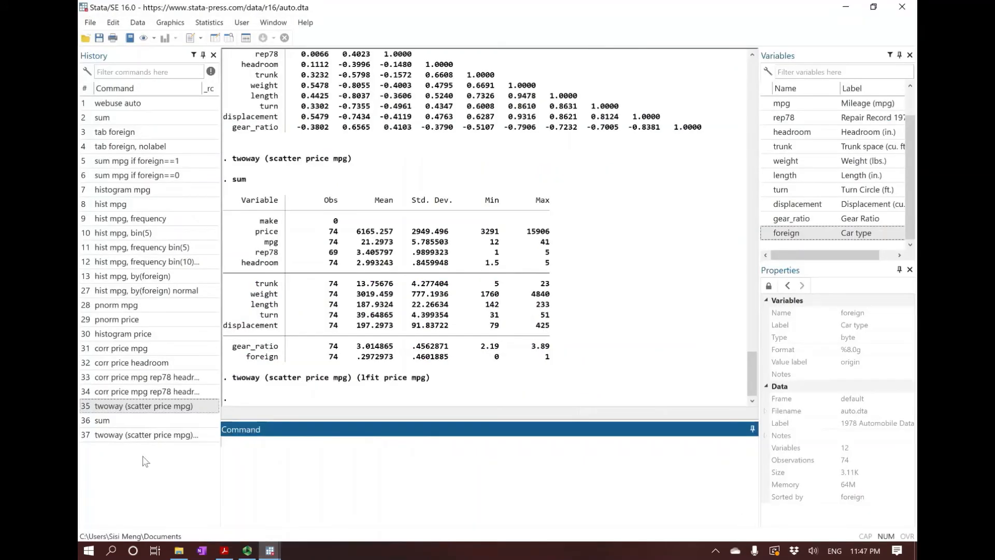
- Recall the lfit command, change it to twoway (scatter price mpg) (qfit price mpg), run it and close the graph
left_click(145, 435)
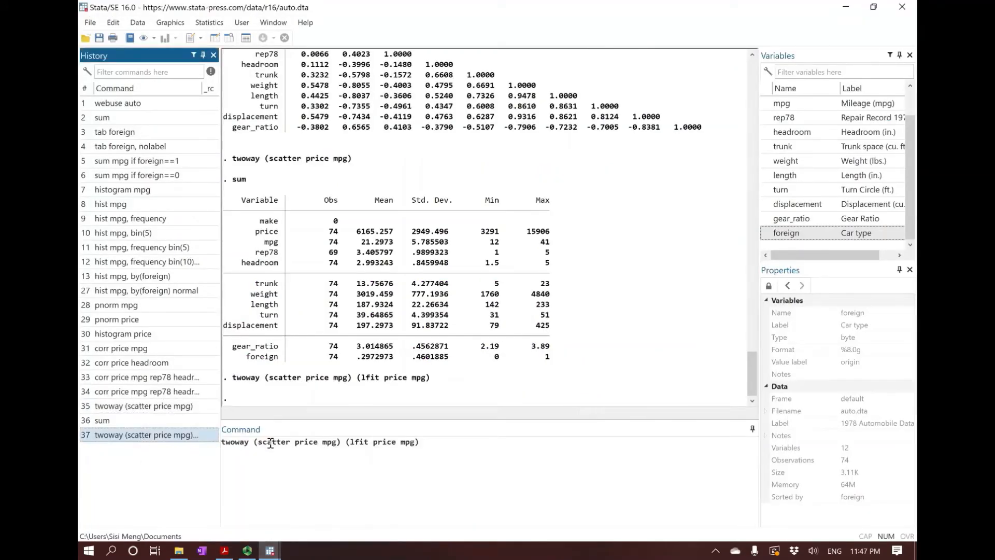
left_click(352, 441)
key("BackSpace")
type("q")
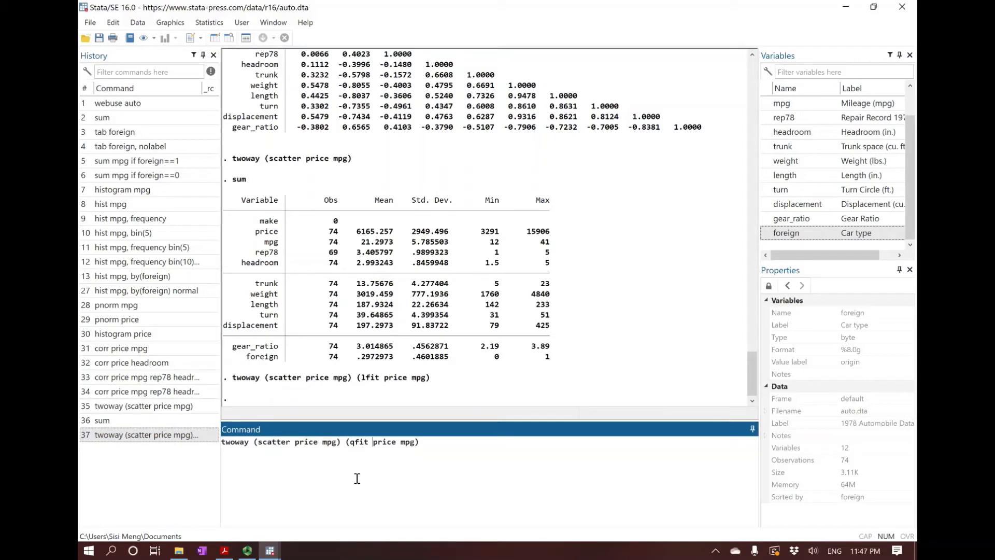
key("Return")
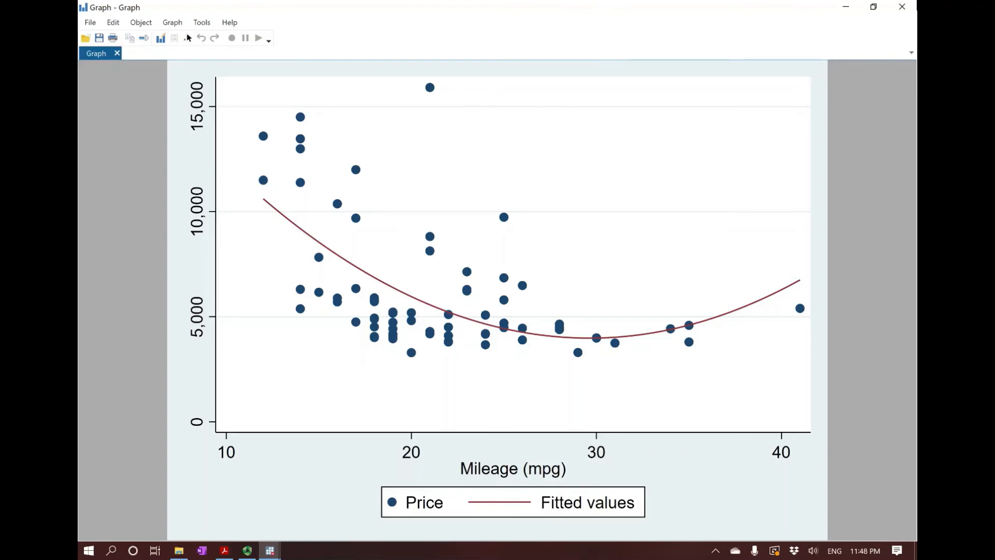
left_click(902, 6)
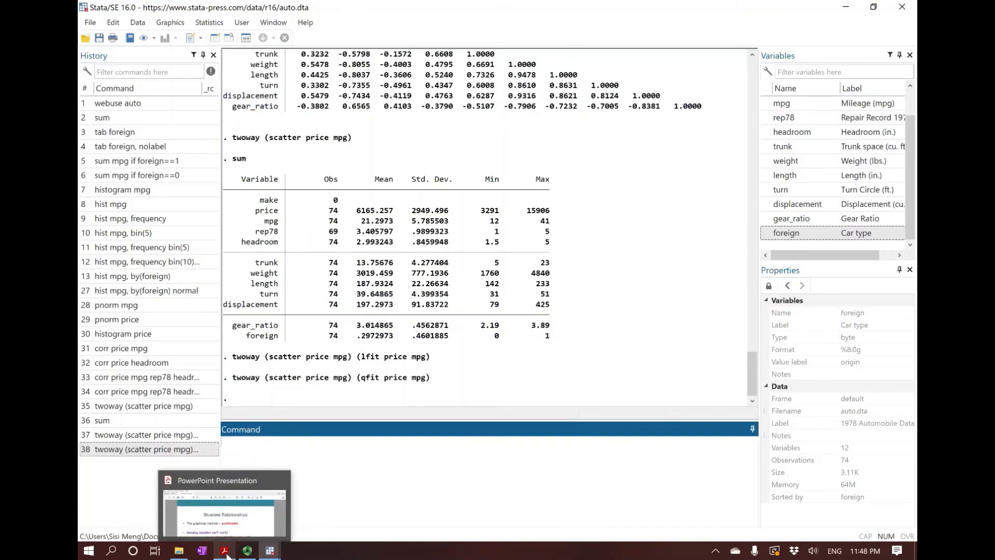
- Switch to Acrobat Reader and review the General graph command slide, highlighting the word twoway in its title
left_click(236, 534)
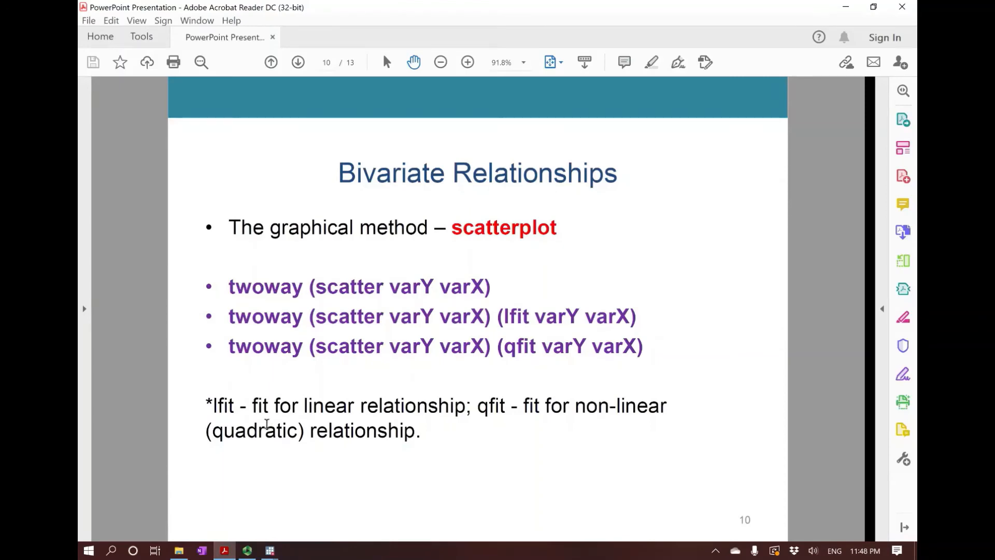
scroll(266, 424, "down", 3)
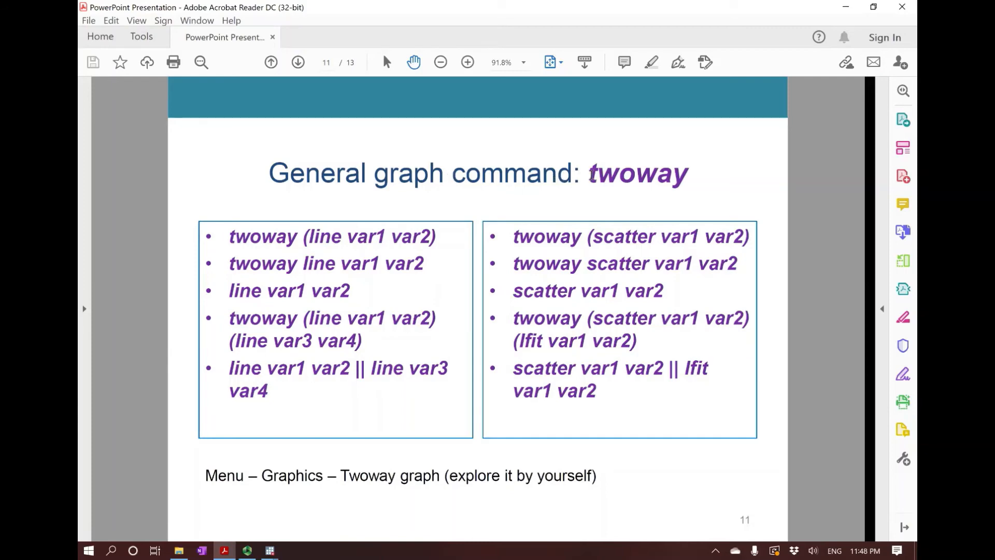
left_click_drag(592, 175, 691, 178)
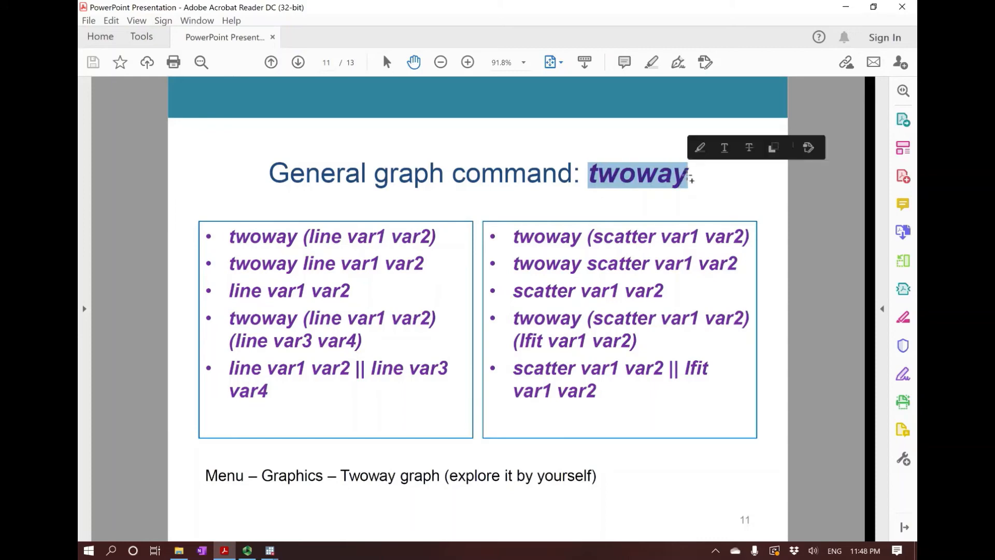
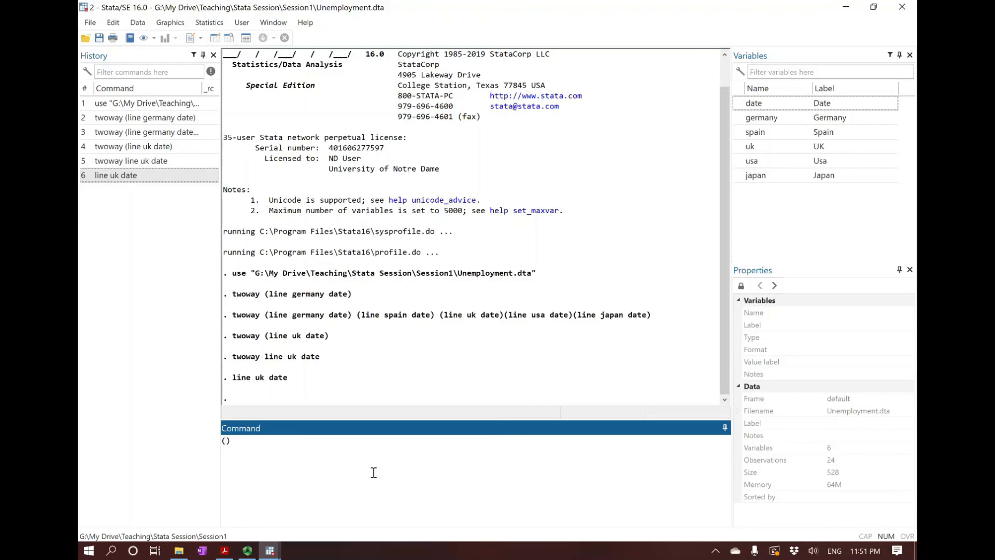
- Try to plot the UK and USA unemployment lines together with (line uk date)(line usa date)
type("line")
type("usa date")
key("Return")
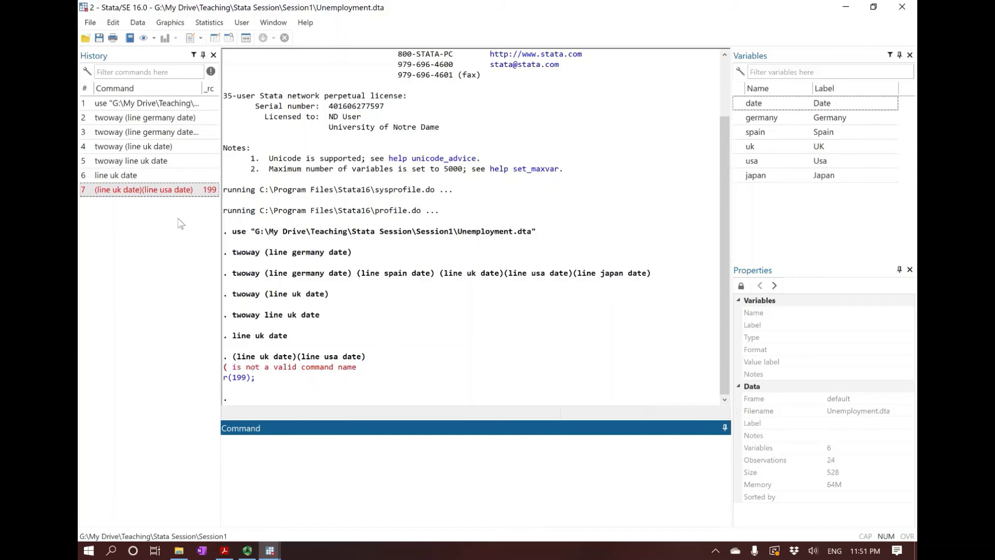
- Recall the rejected command, rewrite it as line uk date || line usa date, run it and close the graph
left_click(171, 192)
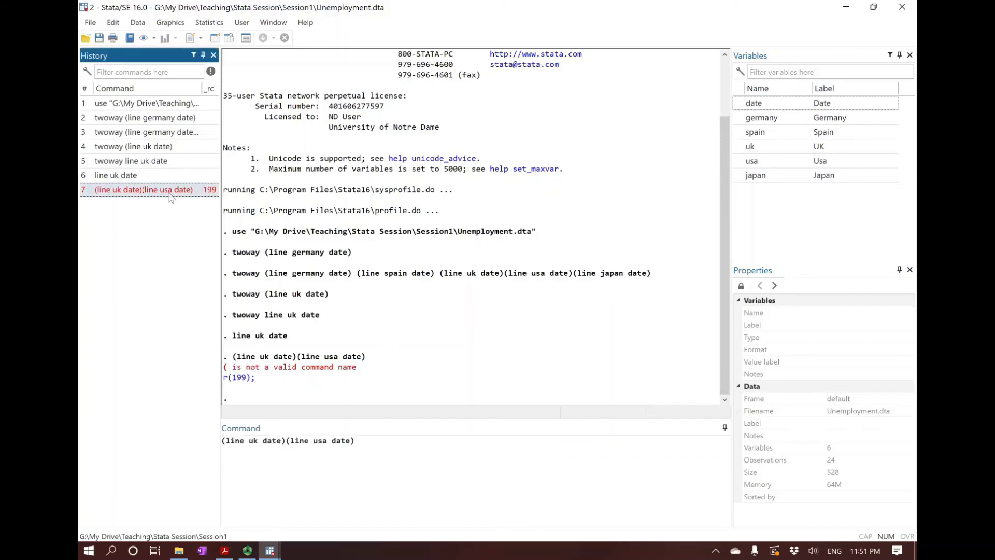
left_click(225, 440)
key("BackSpace")
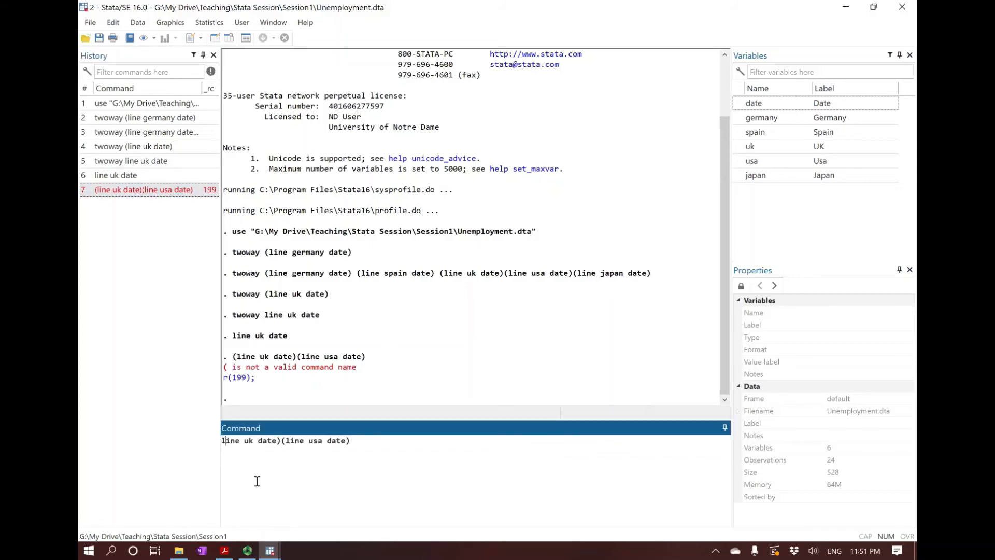
key("BackSpace")
key("BackSpace")
type("||")
key("BackSpace")
key("BackSpace")
key("BackSpace")
type("||")
key("BackSpace")
key("Return")
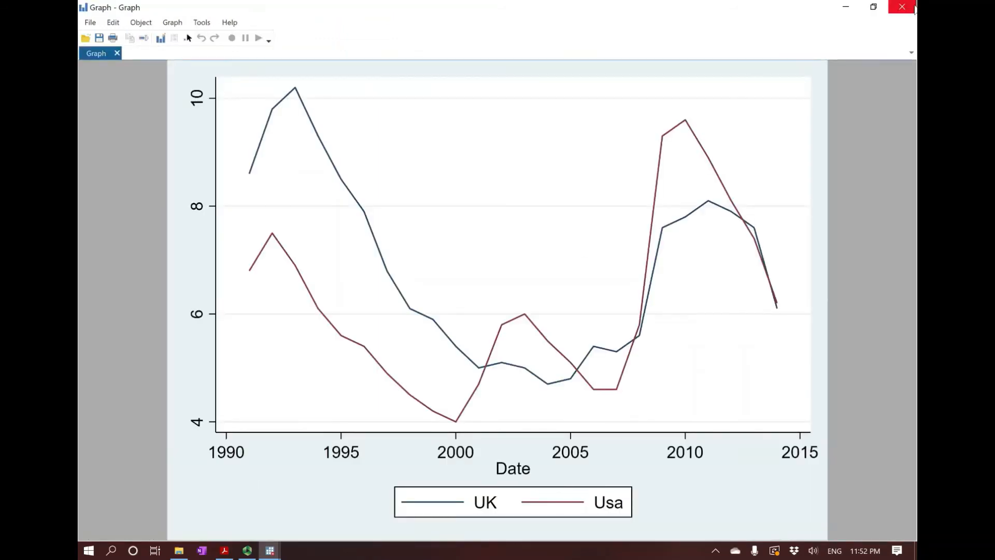
left_click(902, 7)
- Switch to the Stata auto data session, run scatter price mpg || qfit price mpg, and close the graph
mouse_move(273, 554)
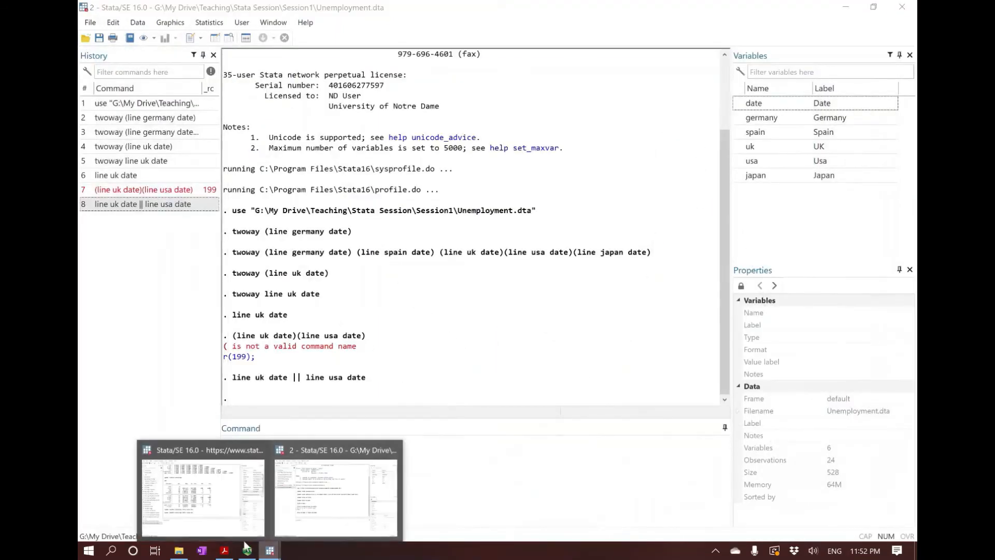
left_click(166, 508)
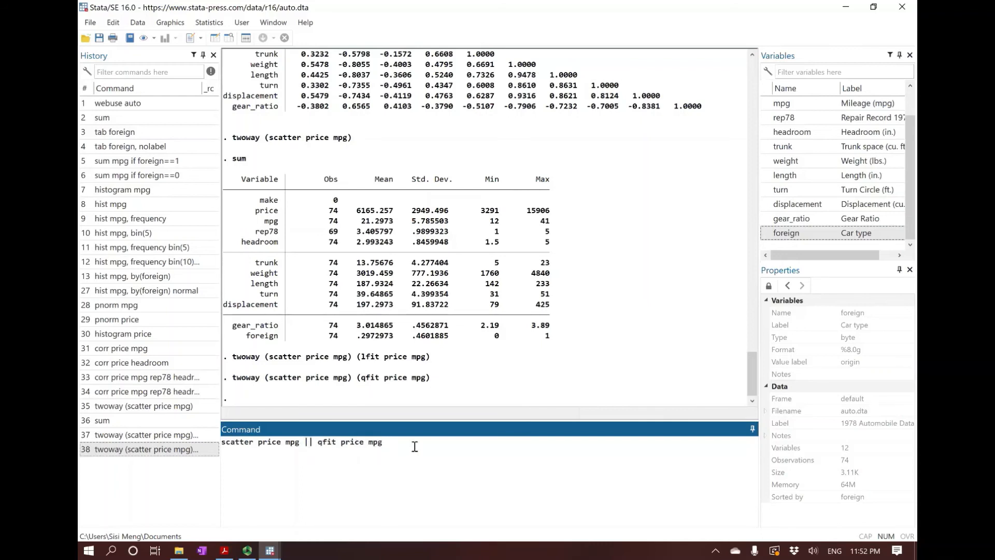
key("Return")
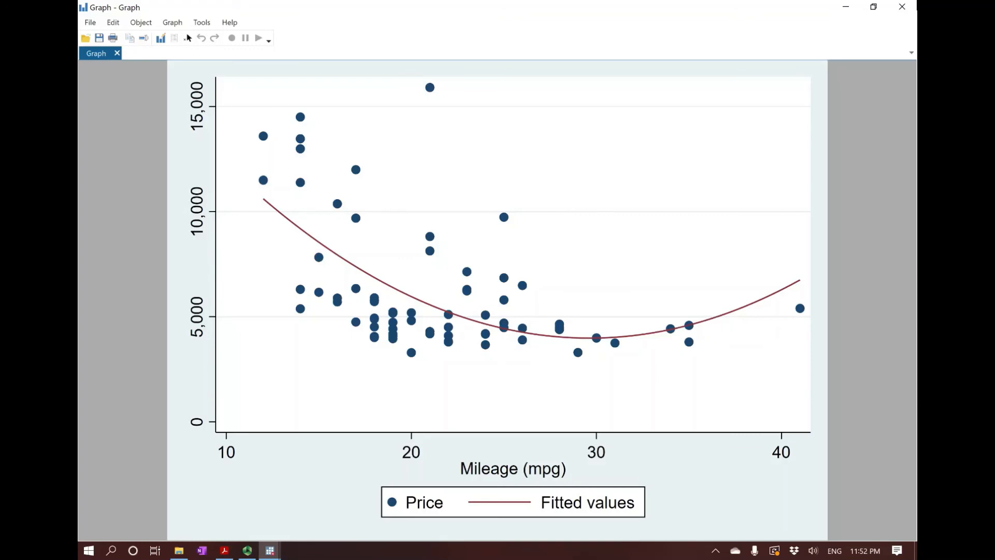
left_click(912, 7)
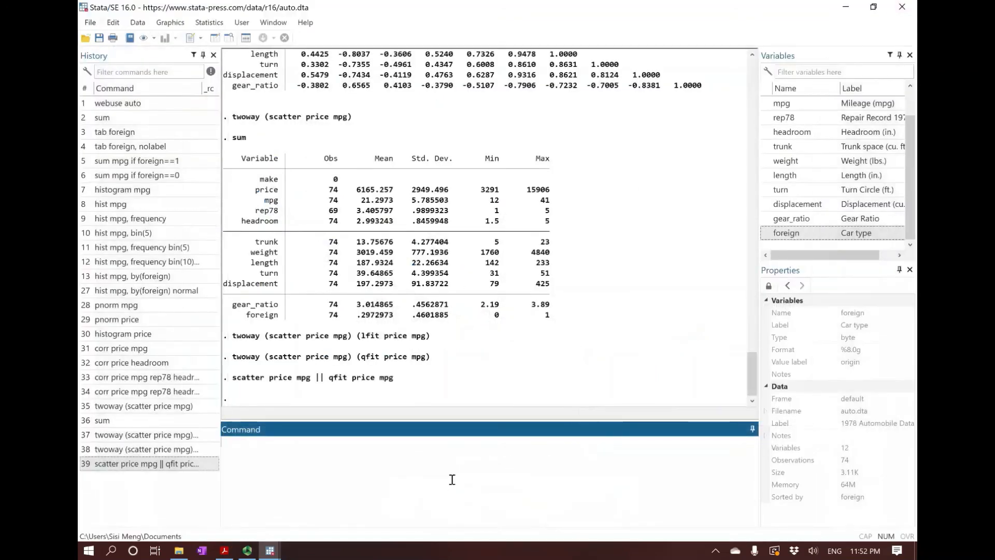
- Check the note on creating twoway graphs by menu on the slide in Acrobat Reader and return to the Stata auto data session
left_click(224, 551)
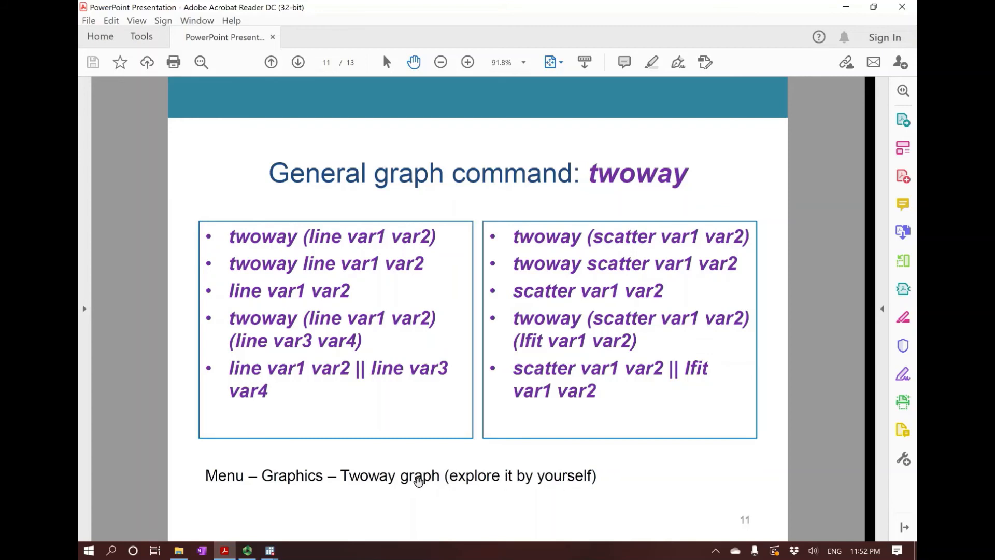
mouse_move(277, 556)
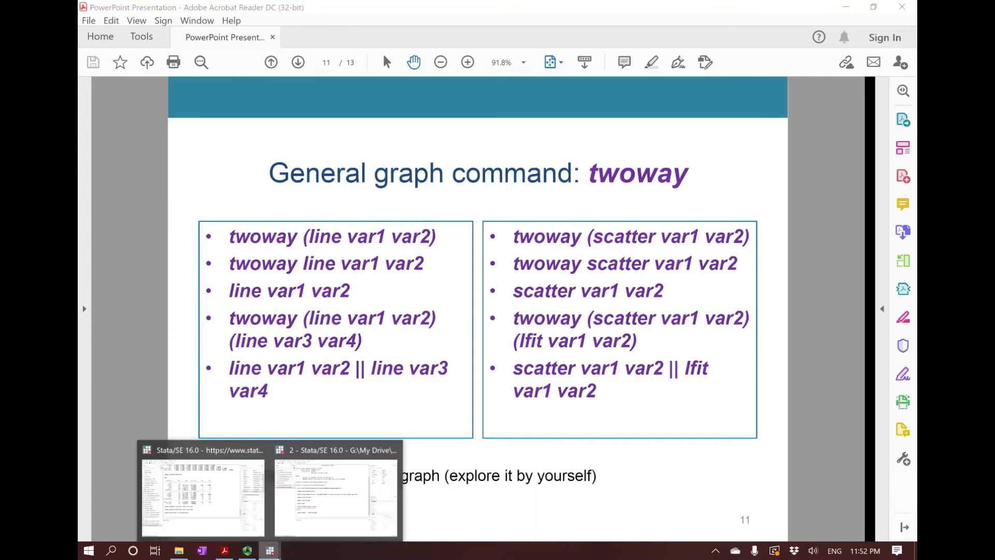
left_click(236, 511)
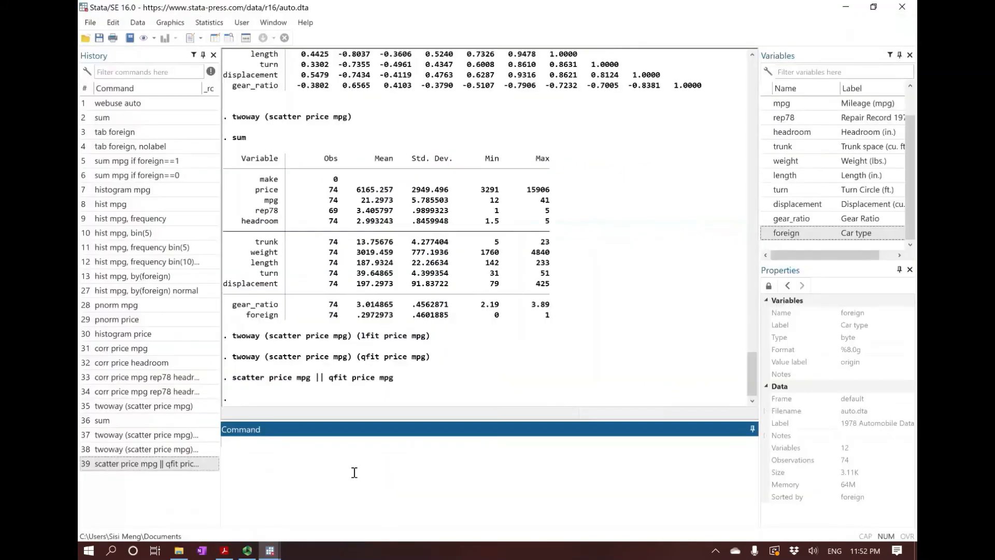
- Open the Twoway graphs dialog and create a new plot definition
left_click(169, 23)
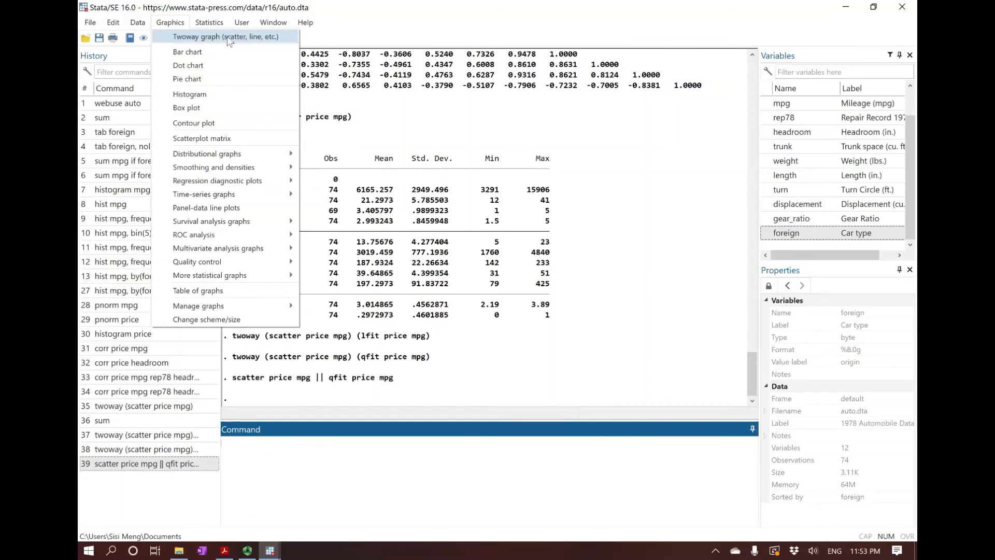
left_click(255, 38)
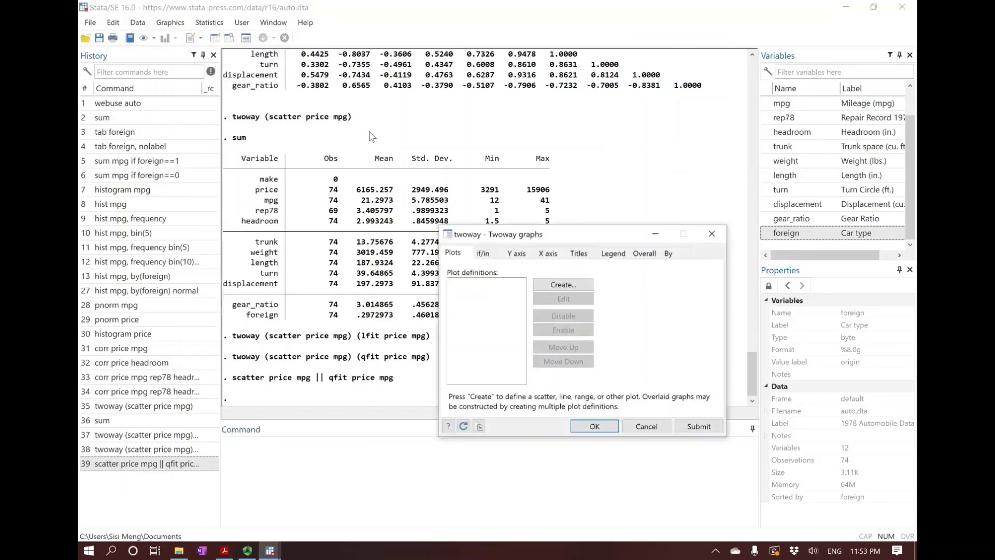
left_click_drag(471, 204, 459, 194)
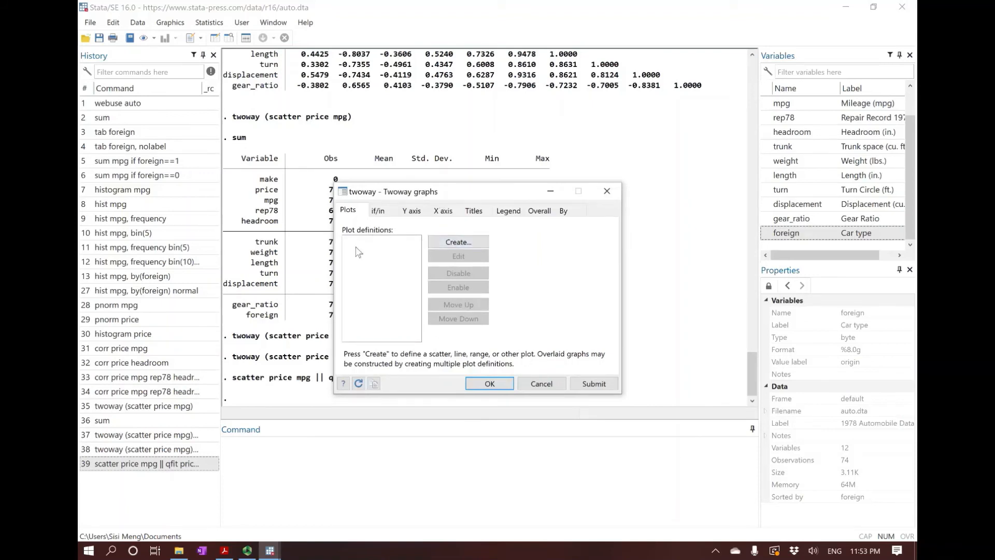
left_click(462, 243)
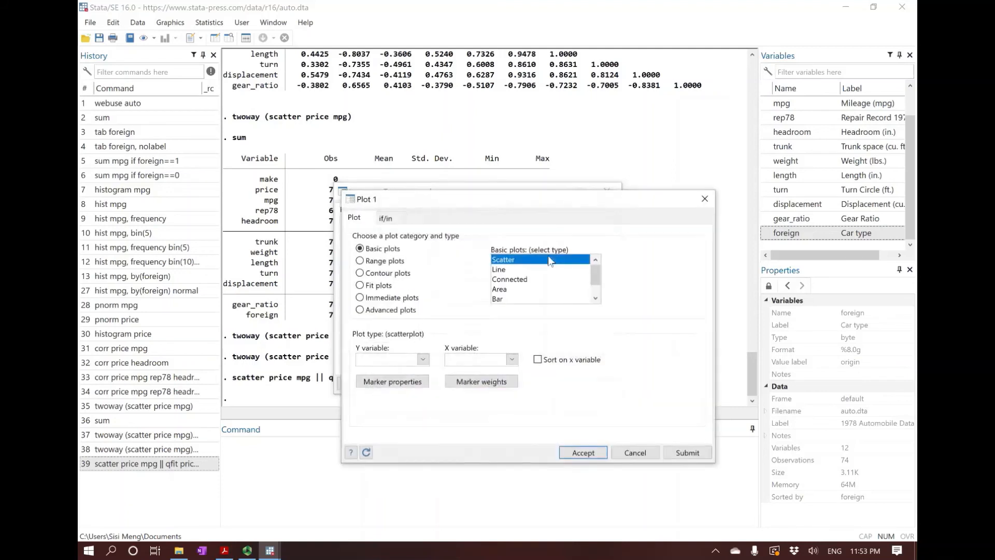
left_click_drag(446, 201, 414, 195)
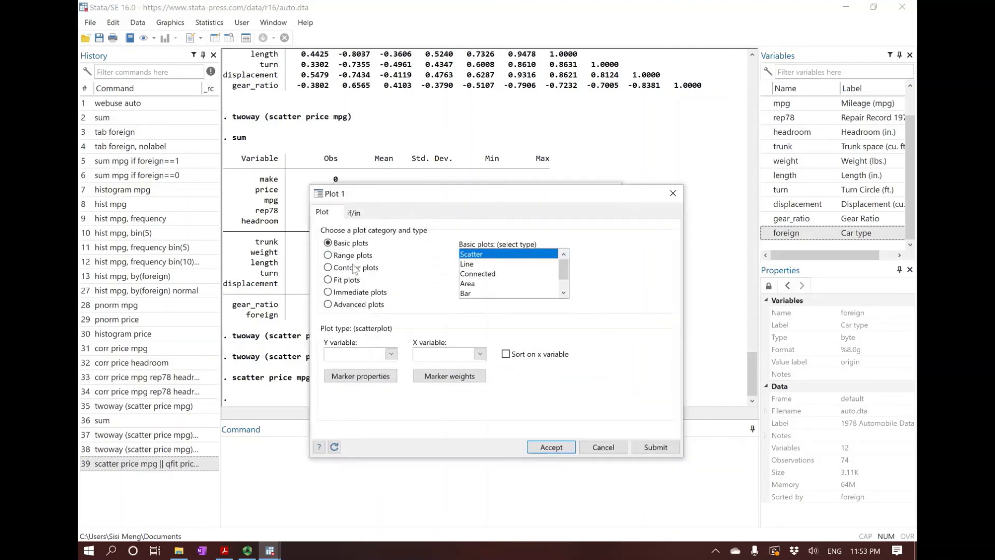
- Look at the linear and quadratic prediction types among the fit plots and return to the basic plots category
left_click(328, 280)
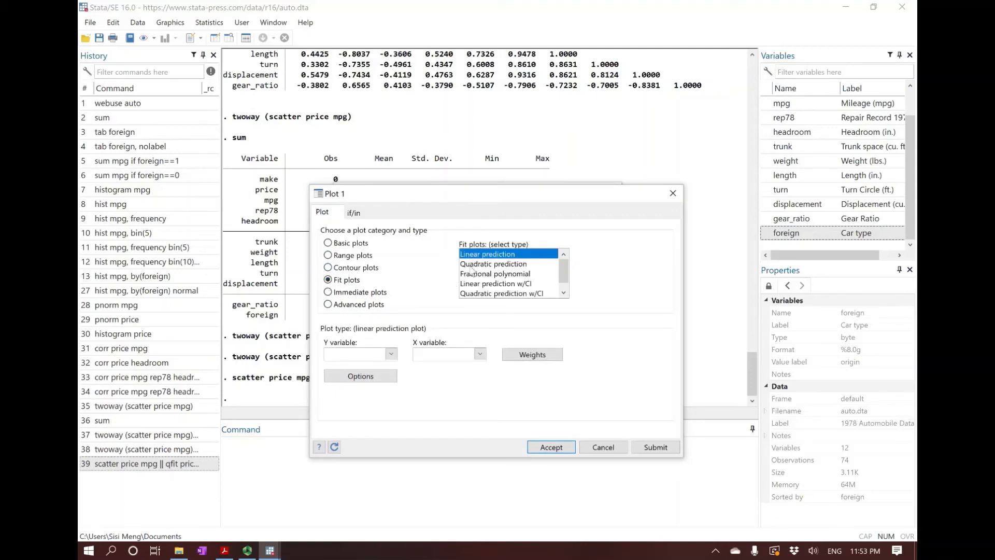
left_click(472, 264)
left_click(491, 254)
left_click(328, 243)
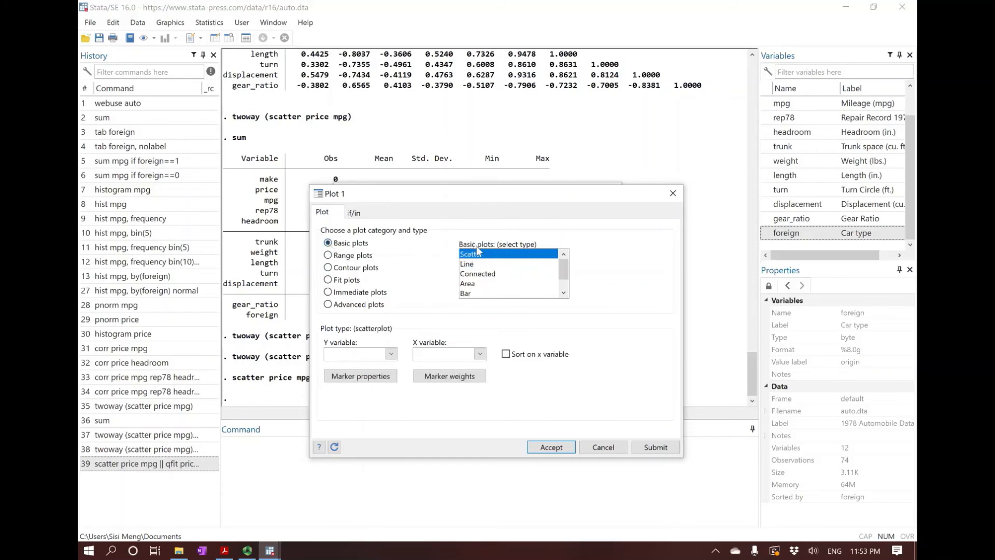
- Set price as the Y variable and mpg as the X variable of the basic scatter plot
left_click(391, 354)
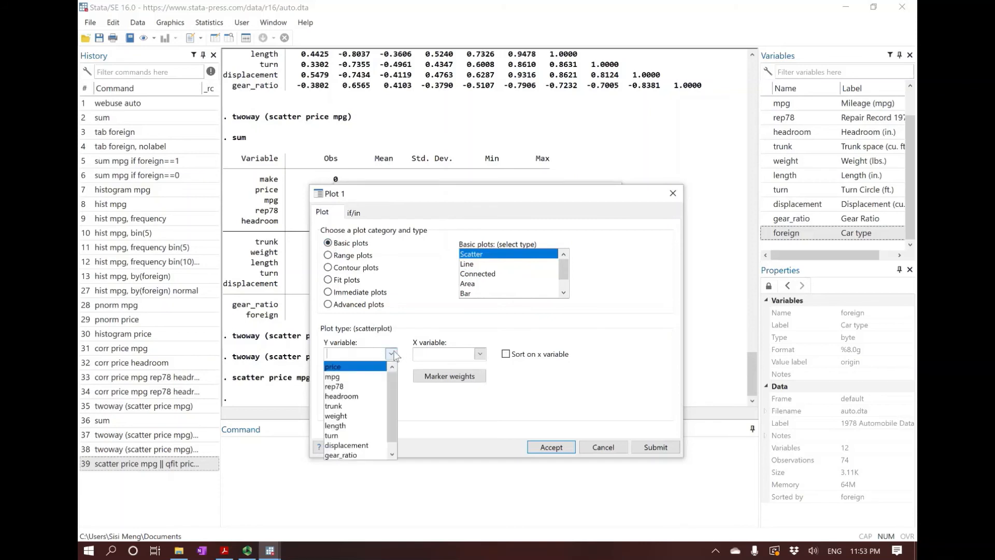
left_click(374, 367)
left_click(480, 354)
left_click(436, 377)
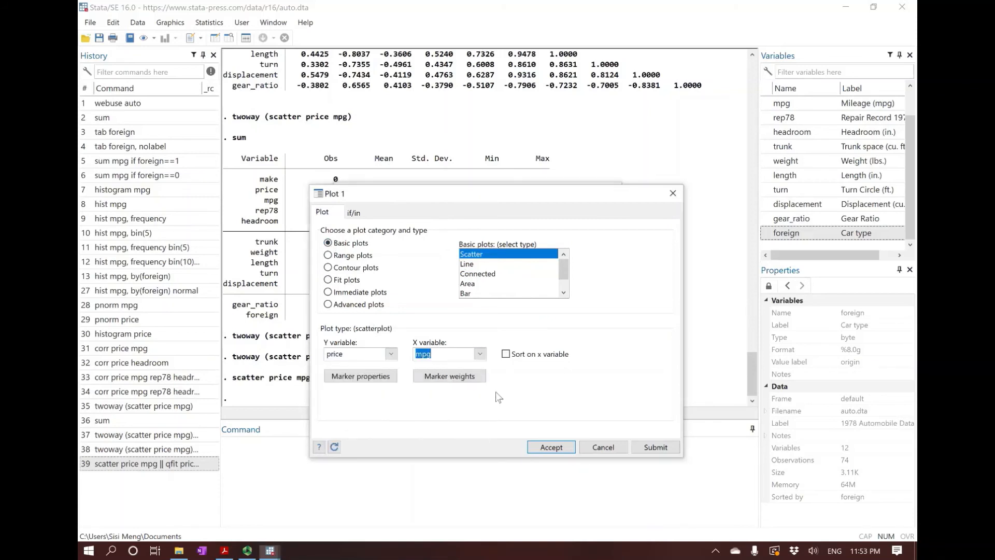
- Accept the scatter plot definition, draw the price against mpg graph, close it and check the generated command in the results
left_click(549, 447)
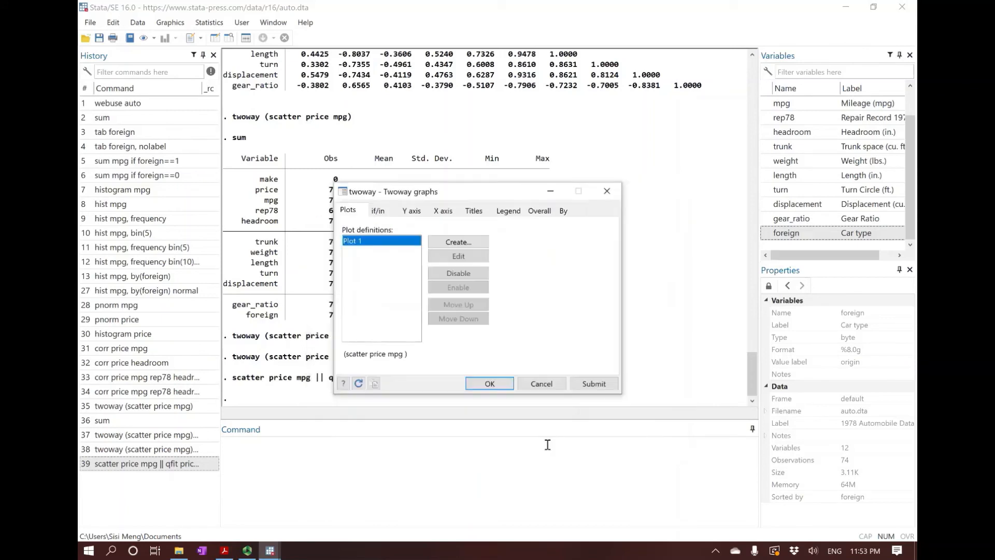
left_click(502, 385)
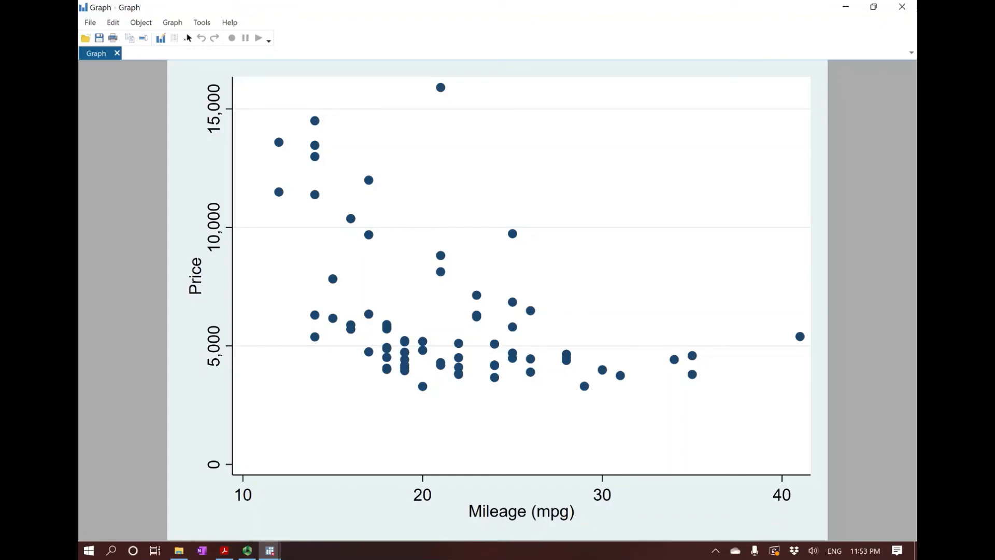
left_click(905, 11)
left_click_drag(234, 383, 352, 383)
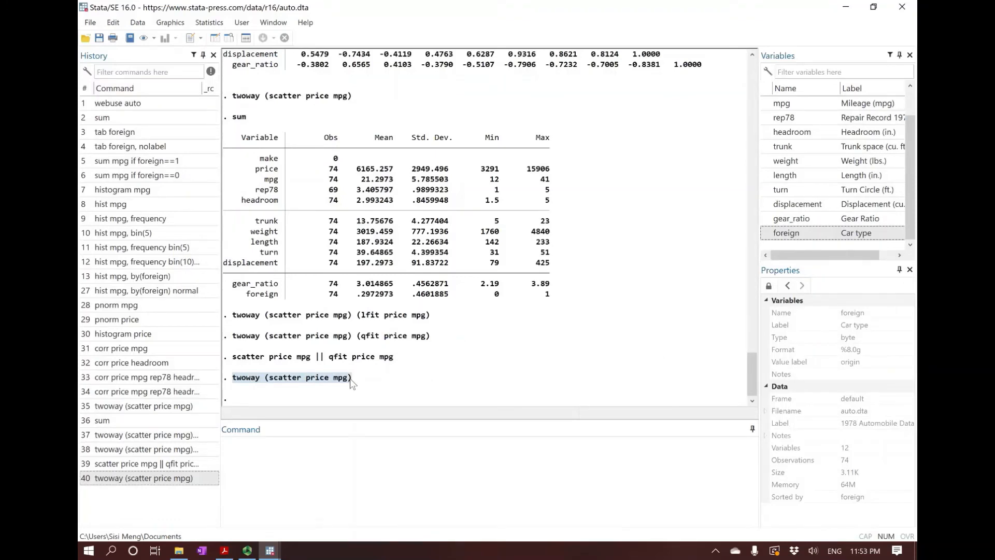
left_click(305, 382)
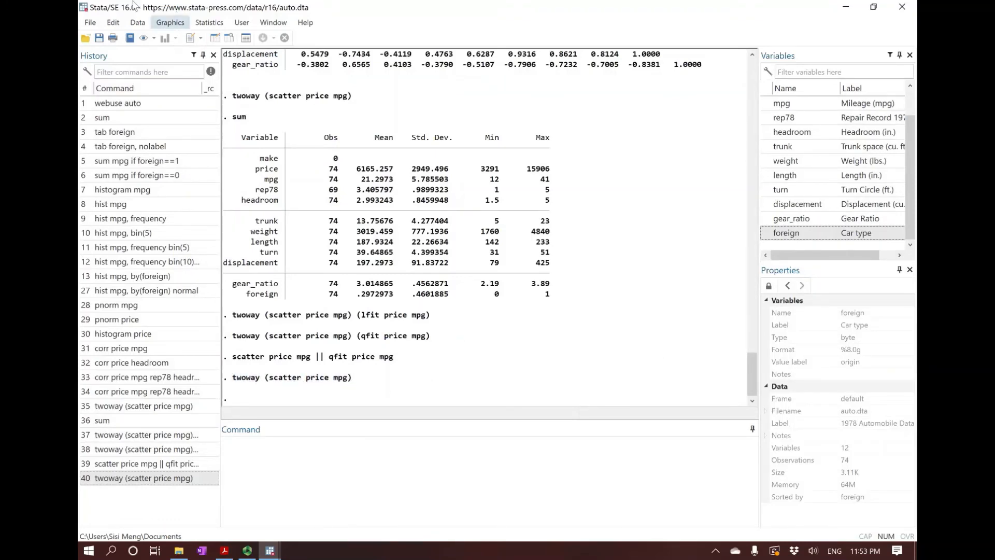
- Reopen the Twoway graphs dialog and create a second plot definition in the fit plots category
left_click(164, 23)
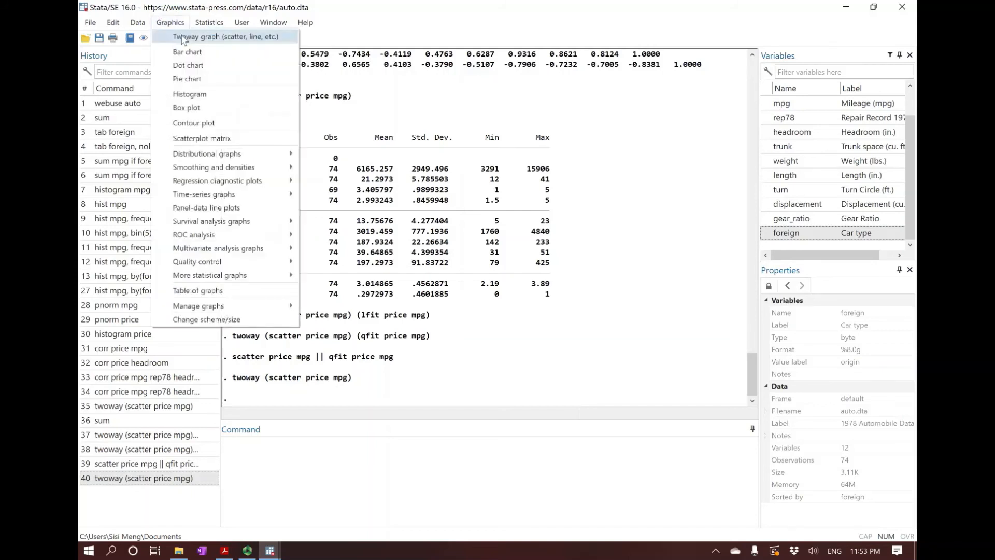
left_click(206, 38)
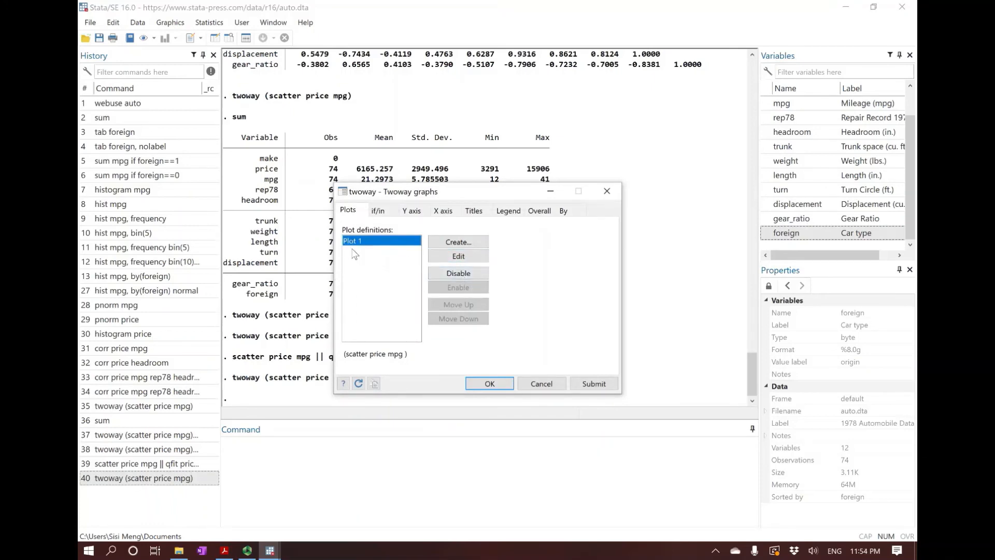
left_click(459, 243)
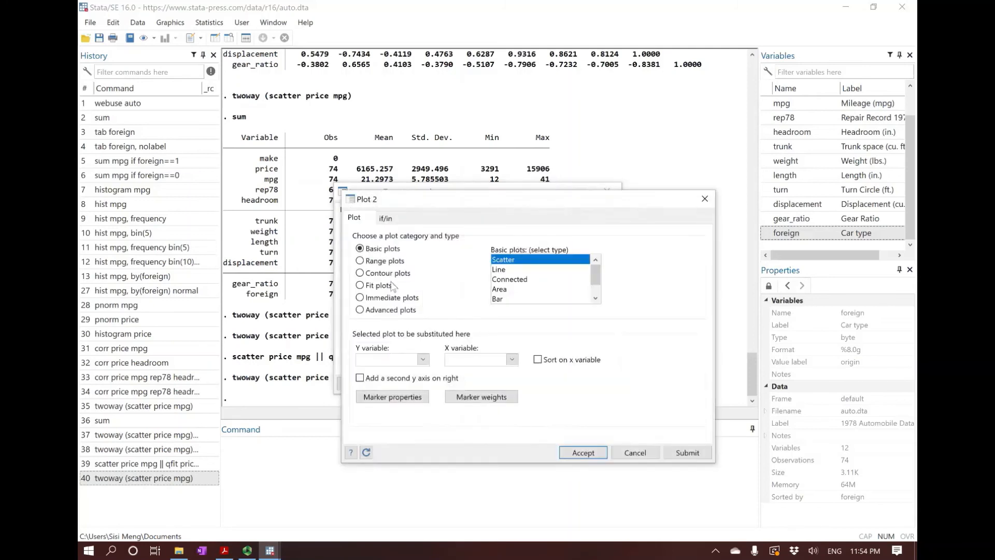
left_click(360, 286)
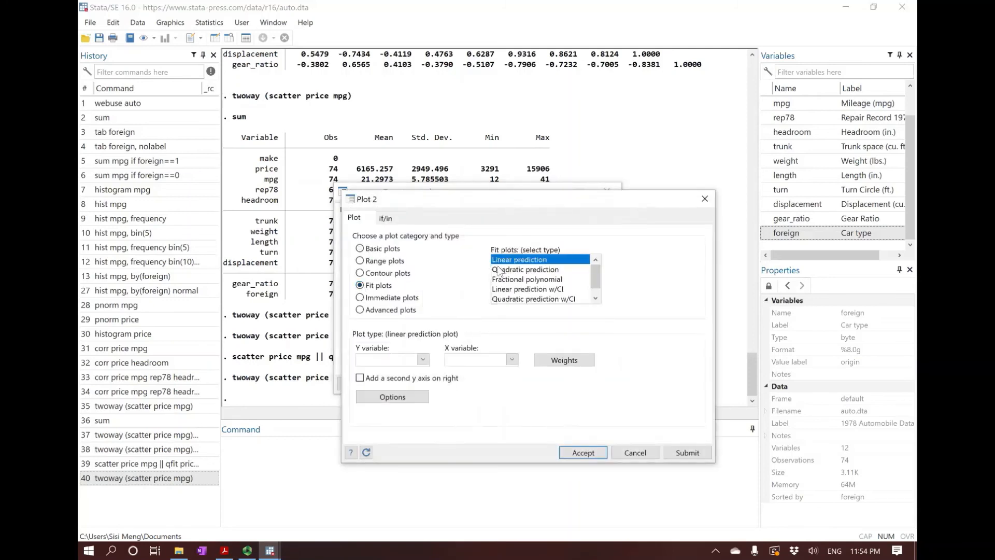
- Define the quadratic prediction plot with price as Y and mpg as X, and draw it over the scatterplot
left_click(423, 359)
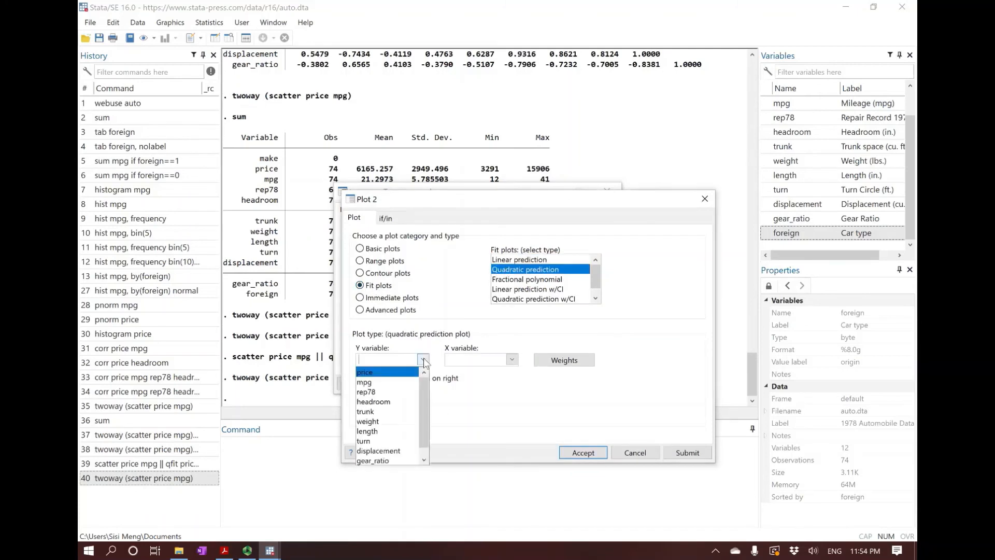
left_click(410, 379)
left_click(512, 359)
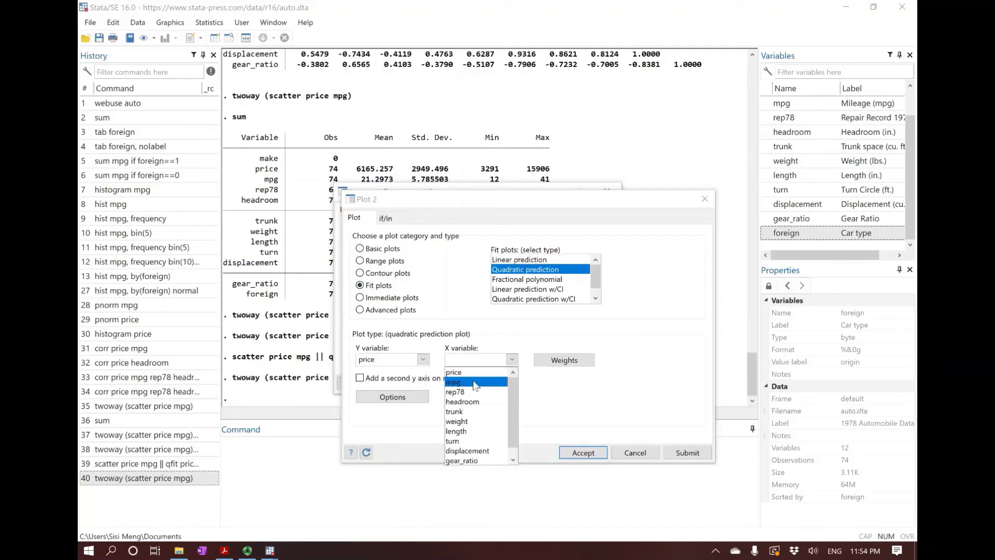
left_click(466, 382)
left_click(567, 451)
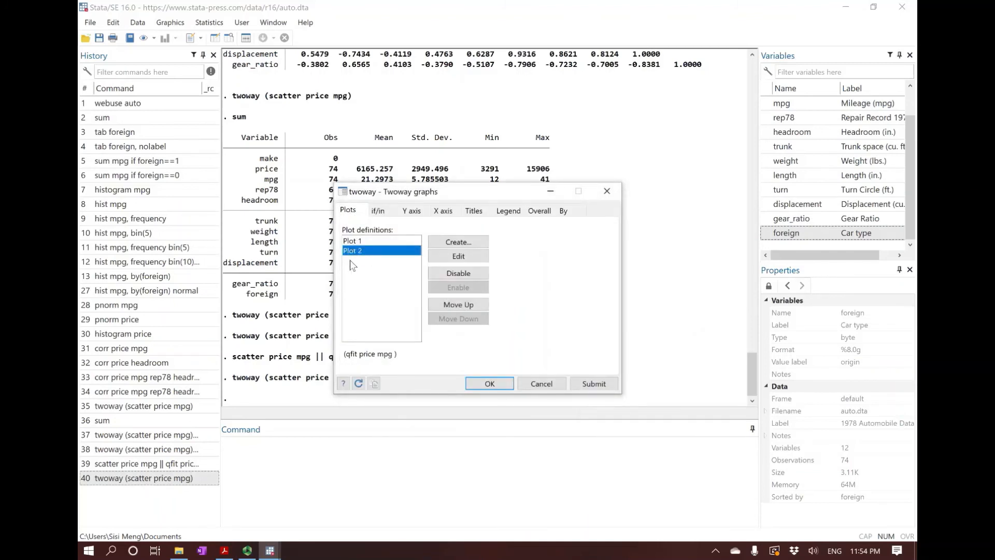
left_click(487, 385)
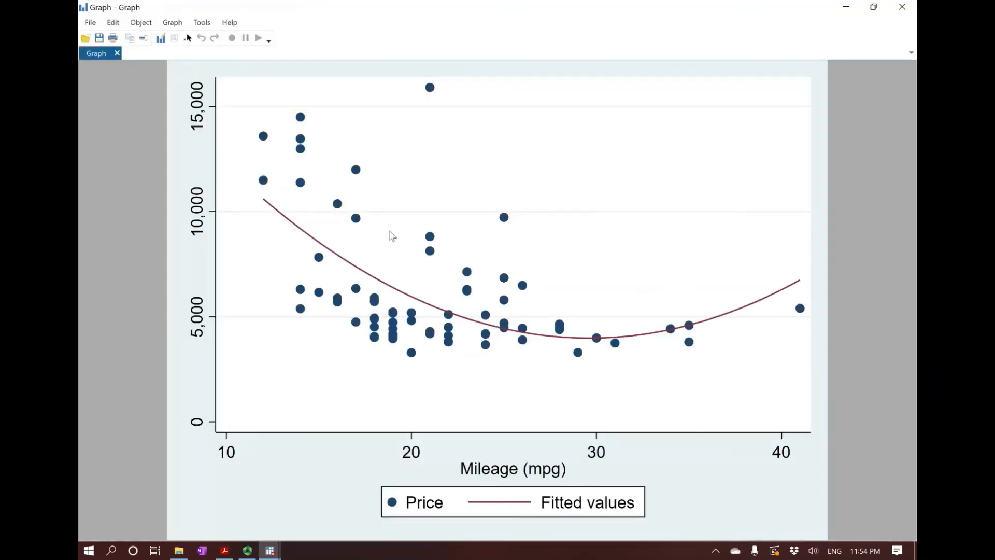
left_click(914, 9)
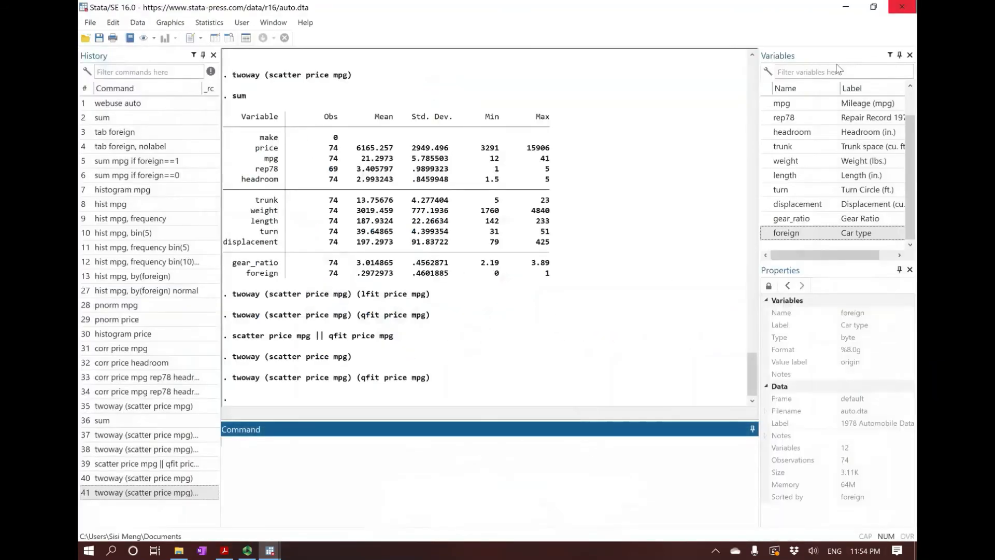
- Disable the scatter plot definition, draw only the quadratic fit of price on mpg, and check the generated command
left_click(197, 23)
left_click(196, 32)
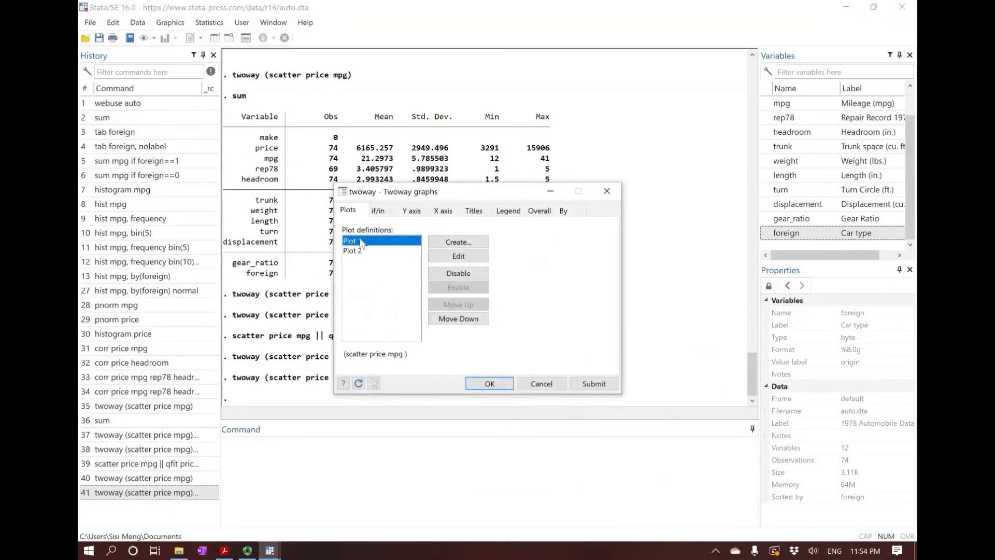
left_click(459, 275)
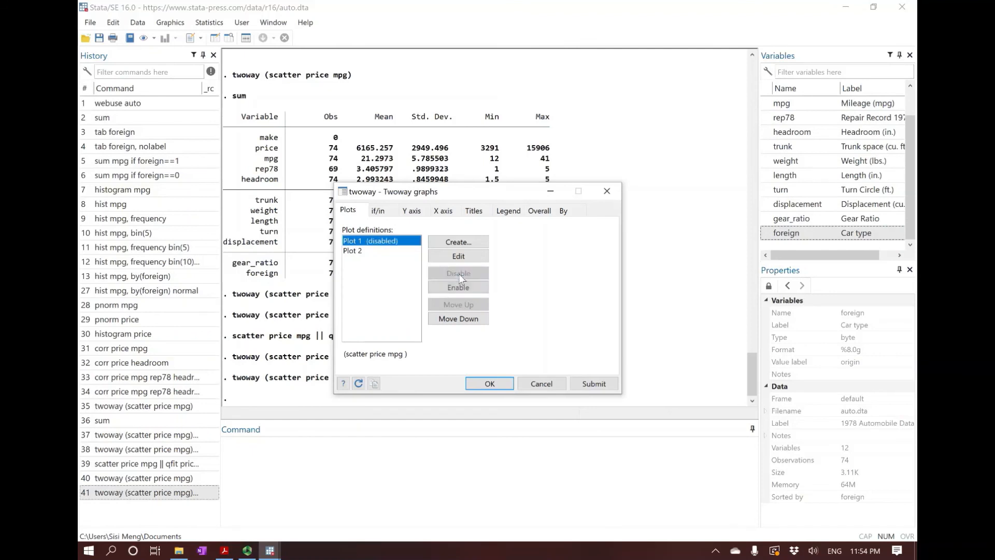
left_click(378, 252)
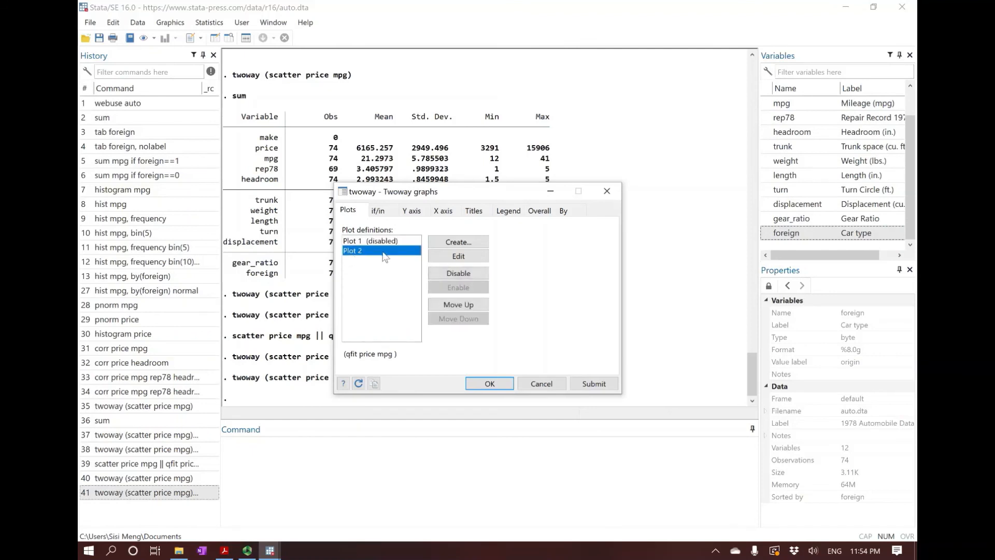
left_click(488, 384)
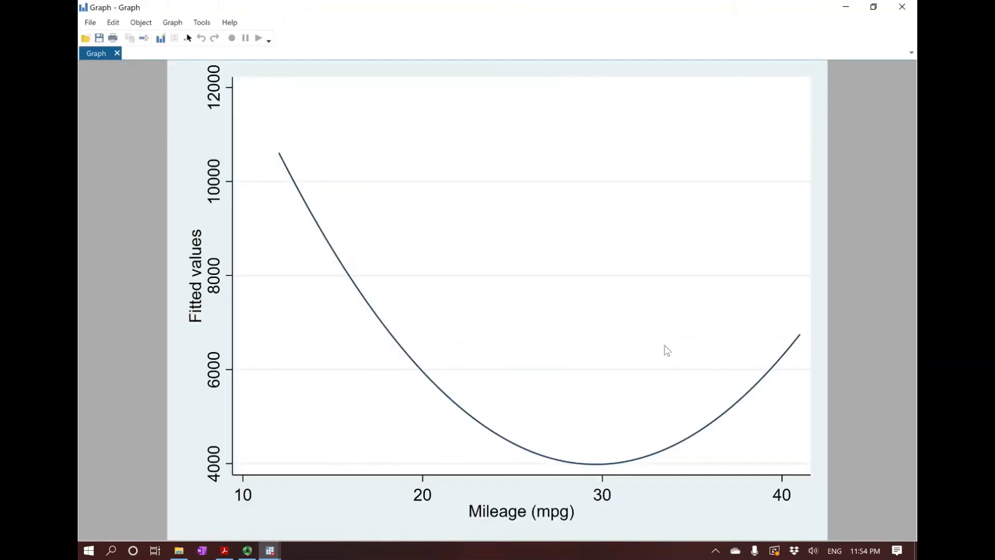
left_click(902, 7)
left_click_drag(232, 379, 341, 383)
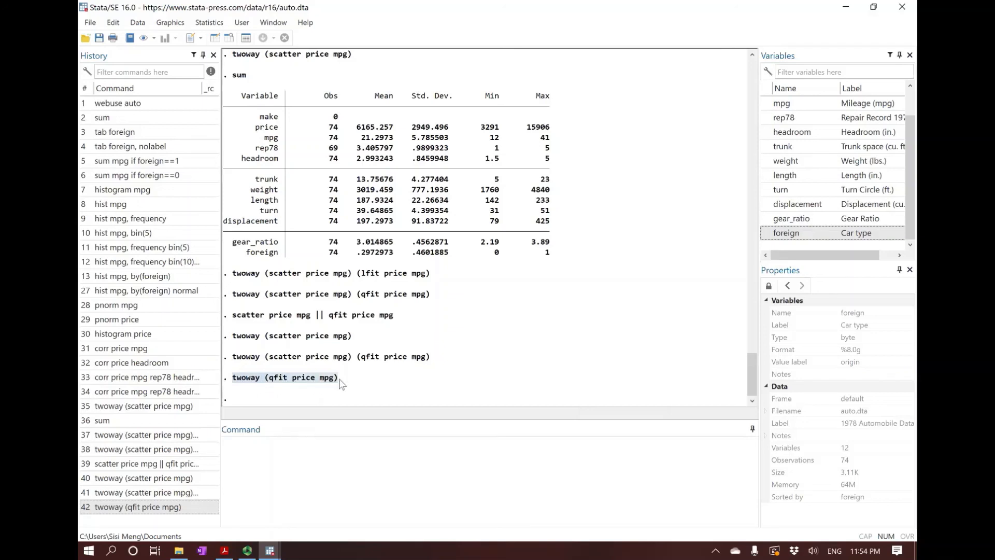
left_click(358, 384)
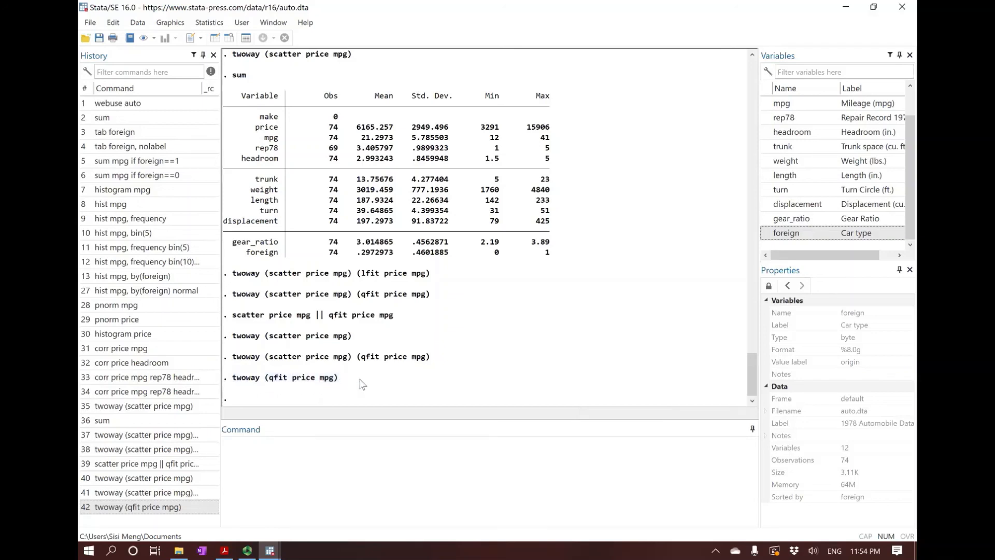
- Look over the graph types on offer and the two plot definitions in the Twoway graphs dialog, leaving without changes
left_click(171, 23)
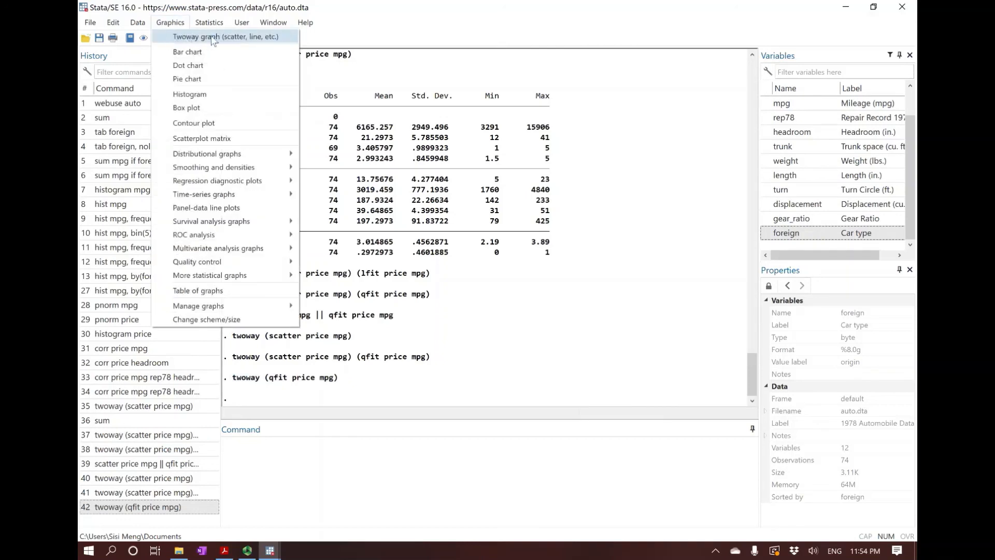
left_click(473, 284)
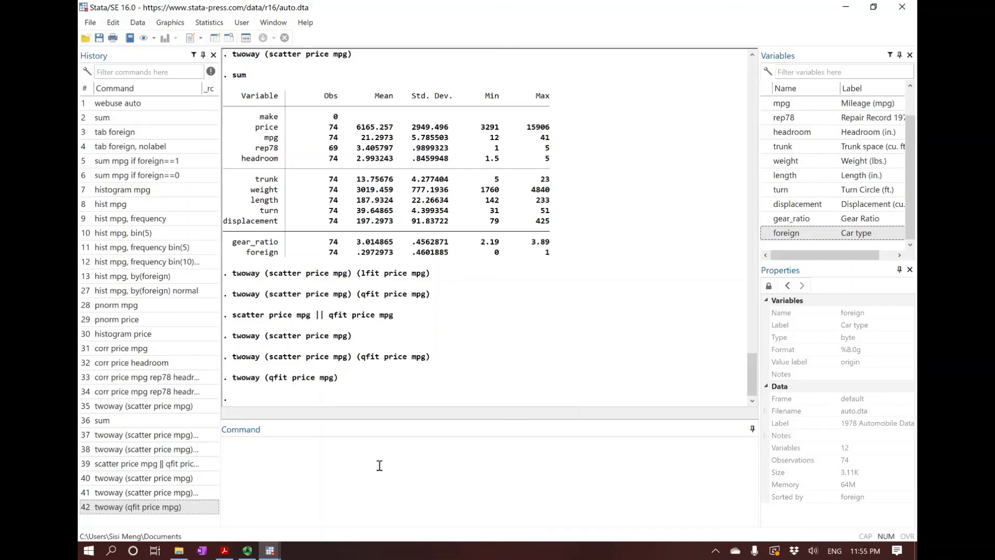
left_click(170, 22)
left_click(172, 31)
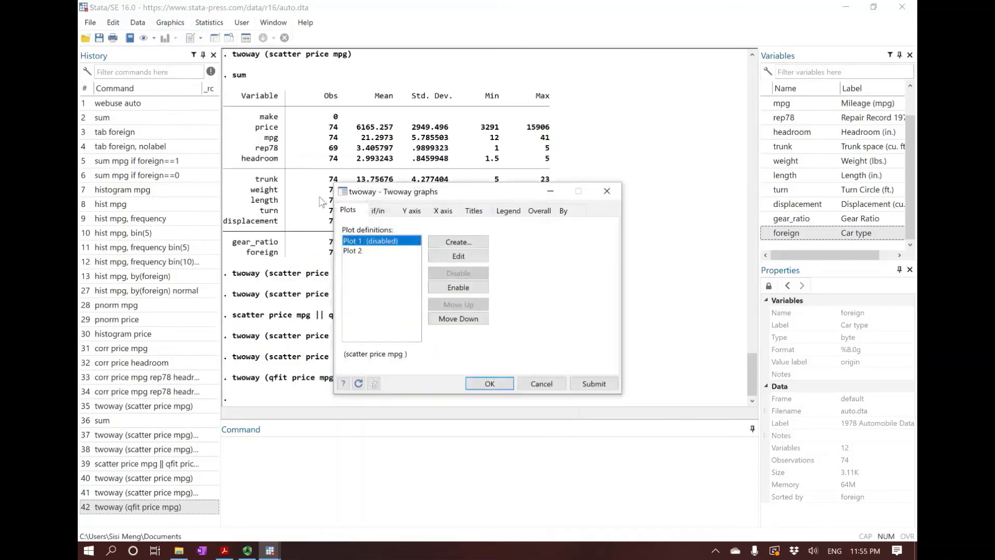
left_click(359, 253)
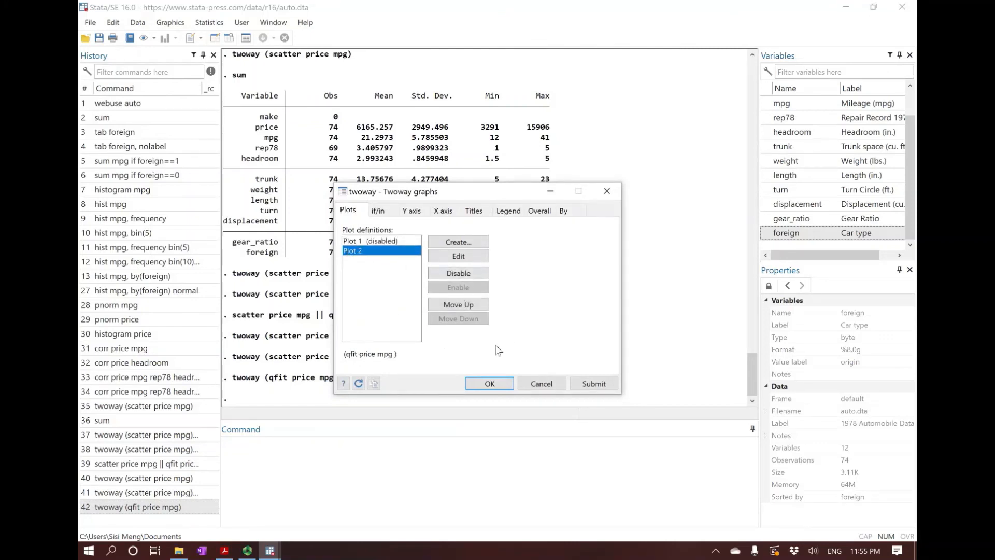
left_click(542, 385)
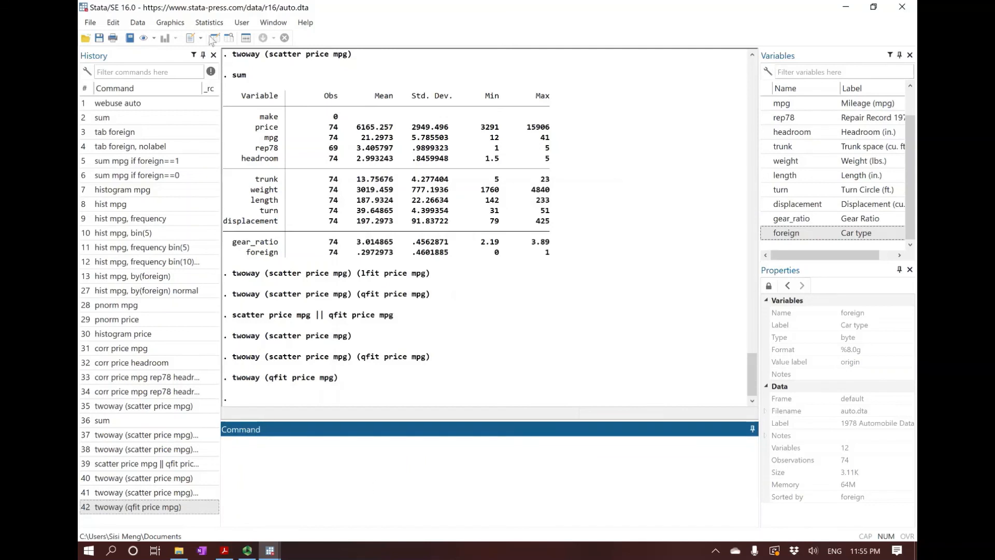
left_click(170, 22)
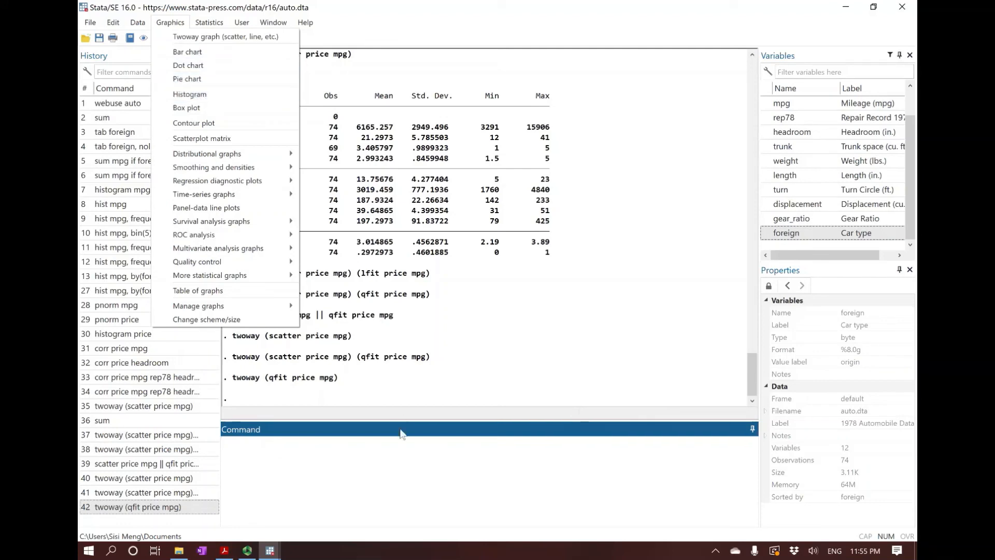
left_click(402, 459)
- Switch to Acrobat Reader and go to the Bivariate Relationships slide on the limitations of correlation analysis
left_click(225, 550)
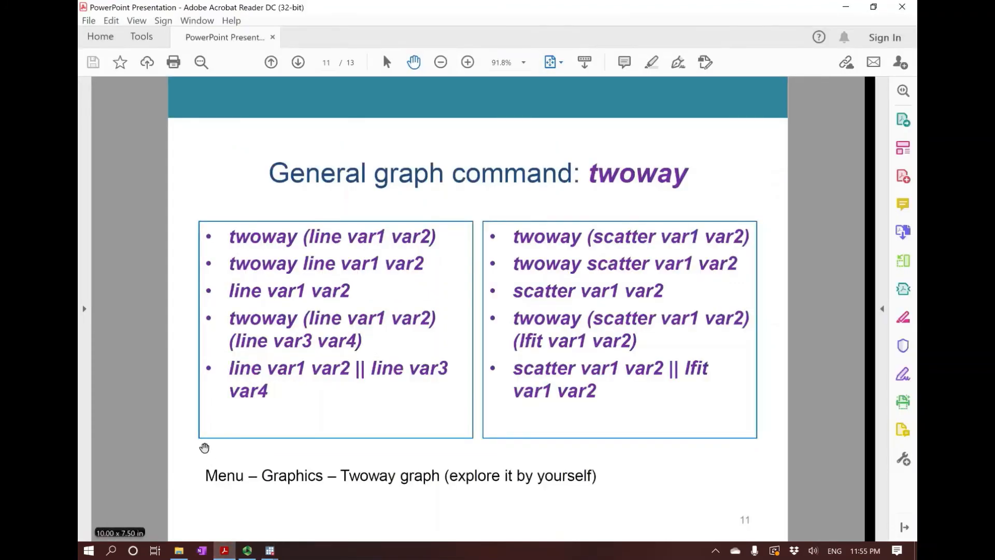
scroll(204, 447, "down", 1)
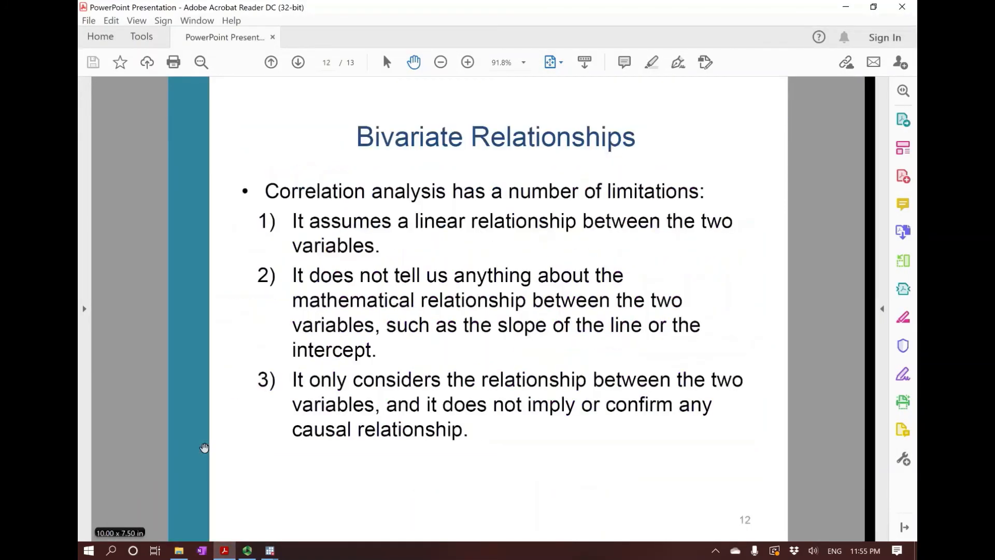